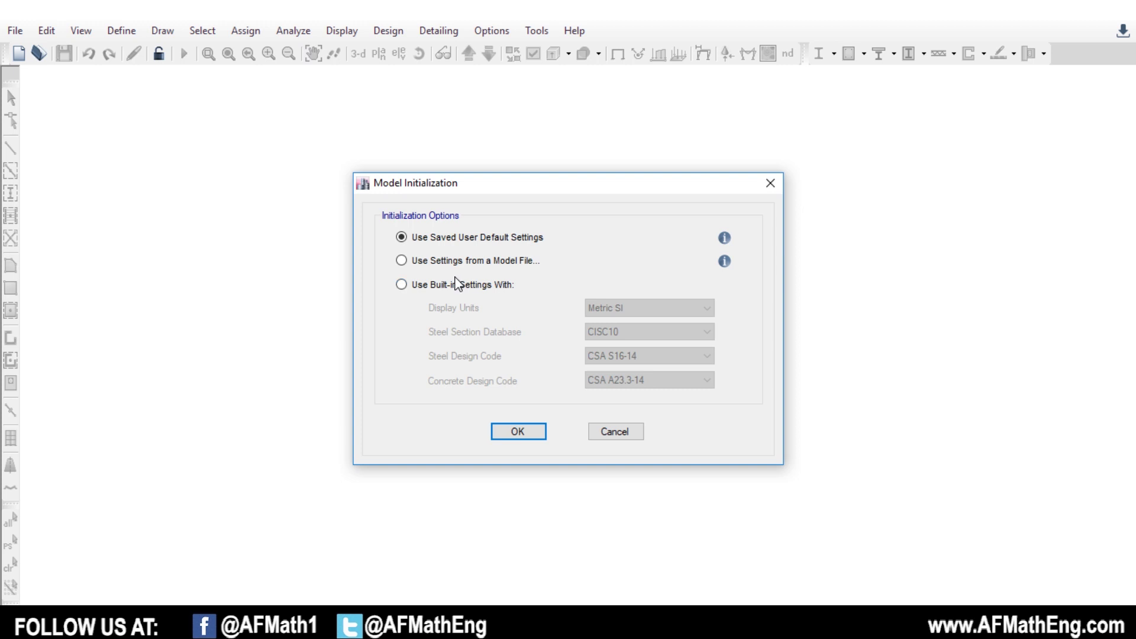
Accept the saved defaults, set the template to 6 stories, and choose the Flat Slab template.
{"action": "key", "text": "Return"}
{"action": "left_click", "coordinate": [845, 187]}
{"action": "double_click", "coordinate": [845, 187]}
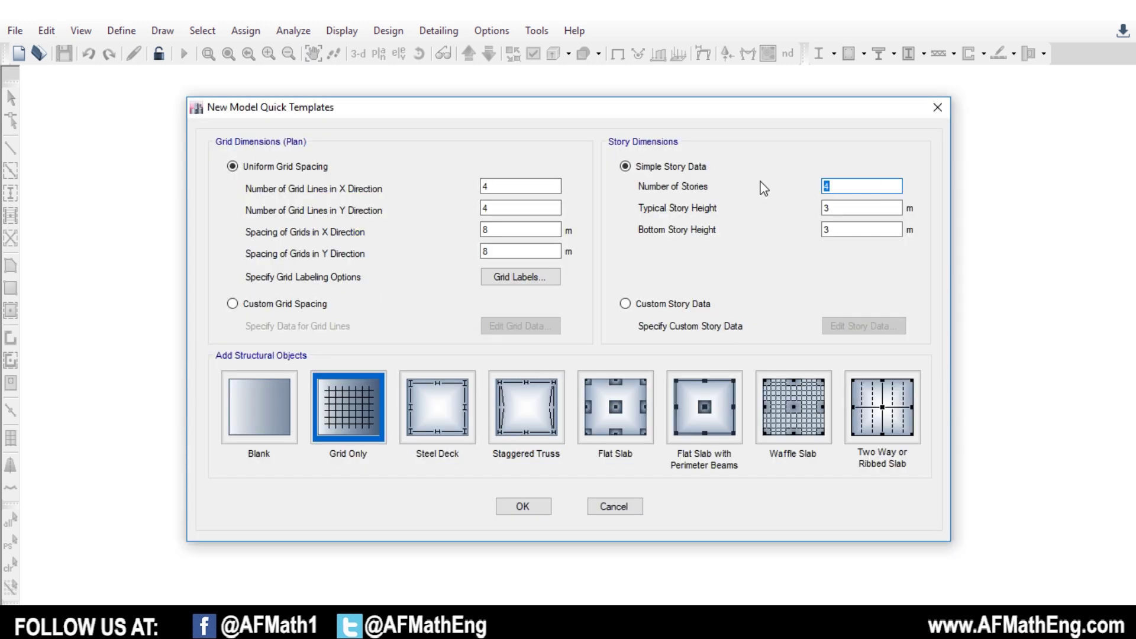
{"action": "type", "text": "6"}
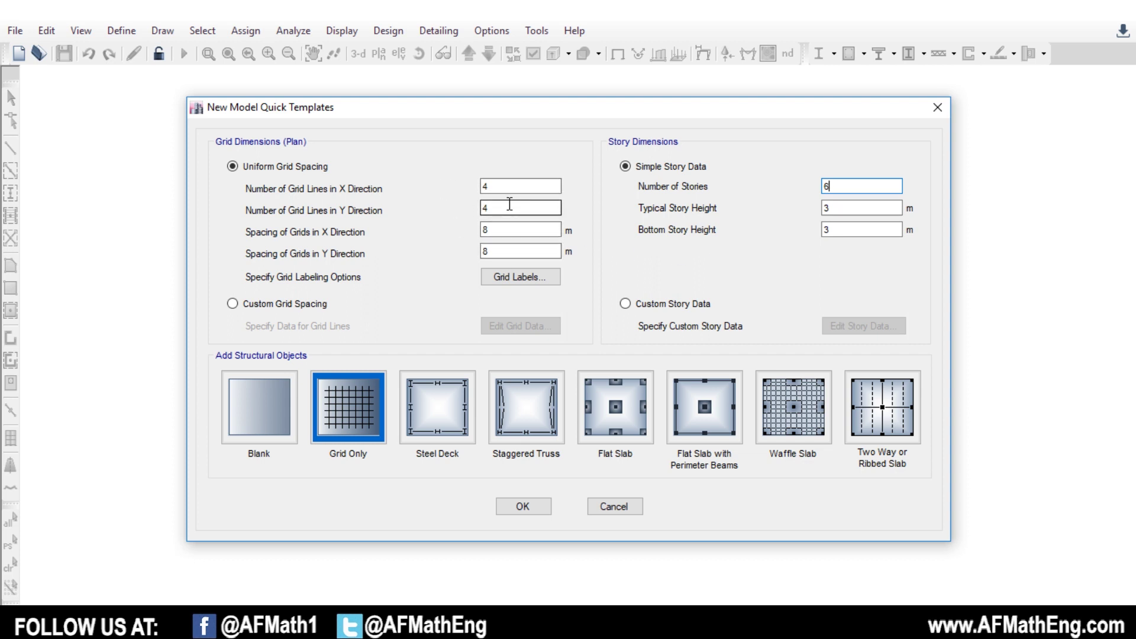
{"action": "left_click", "coordinate": [630, 408]}
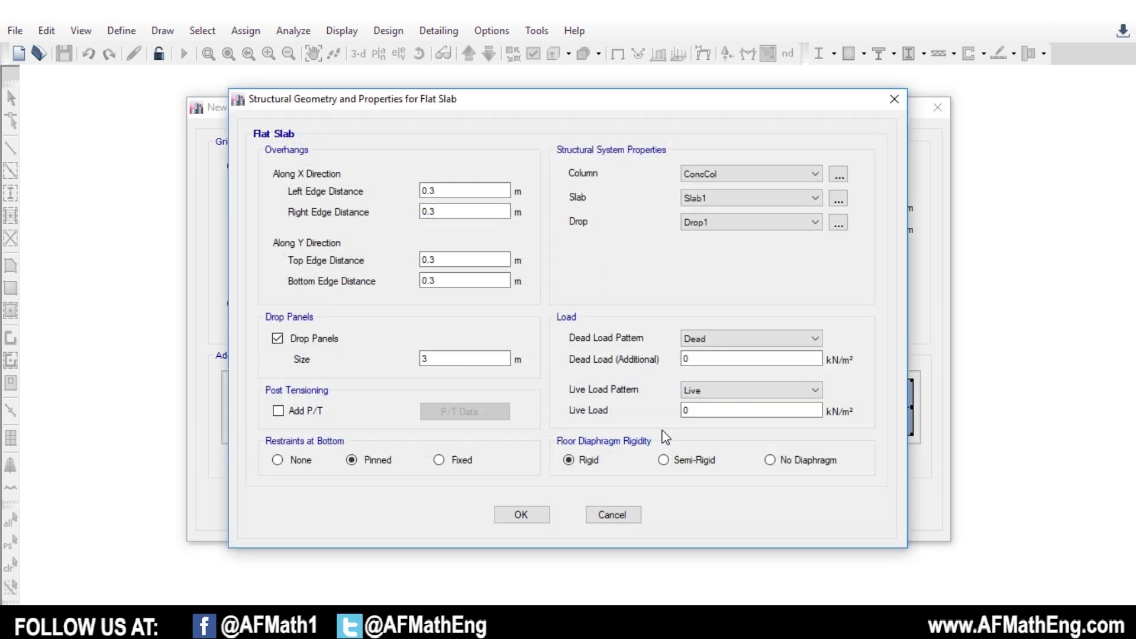
Set floor rigidity to No Diaphragm and generate the six-storey flat-slab model.
{"action": "left_click_drag", "start_coordinate": [663, 106], "coordinate": [688, 96]}
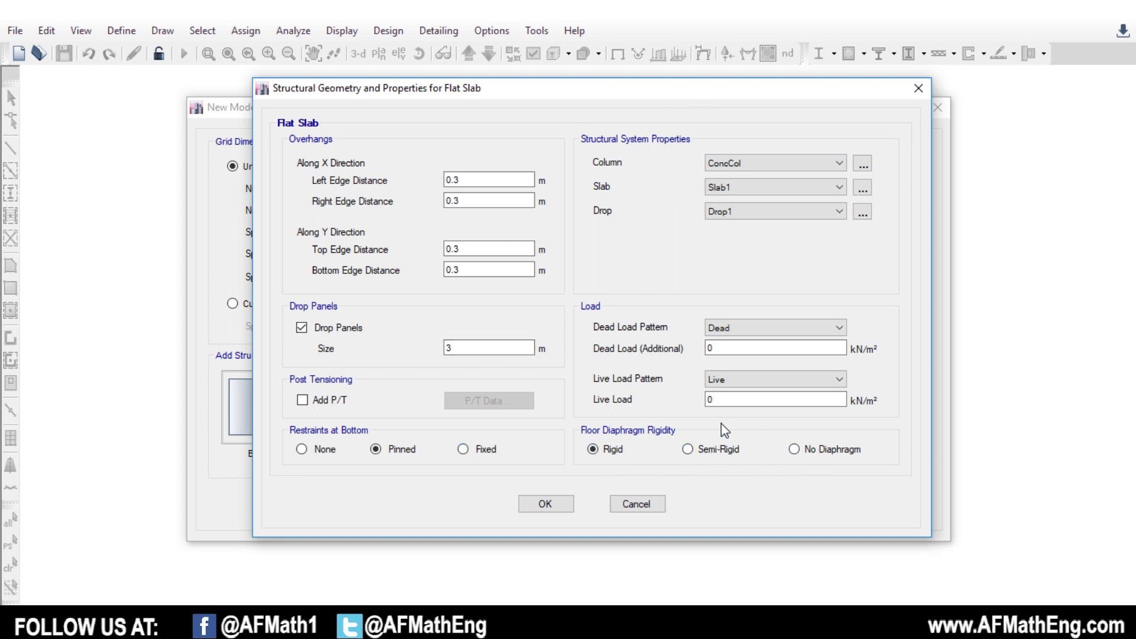
{"action": "left_click", "coordinate": [817, 453]}
{"action": "left_click", "coordinate": [547, 504]}
{"action": "left_click", "coordinate": [538, 503]}
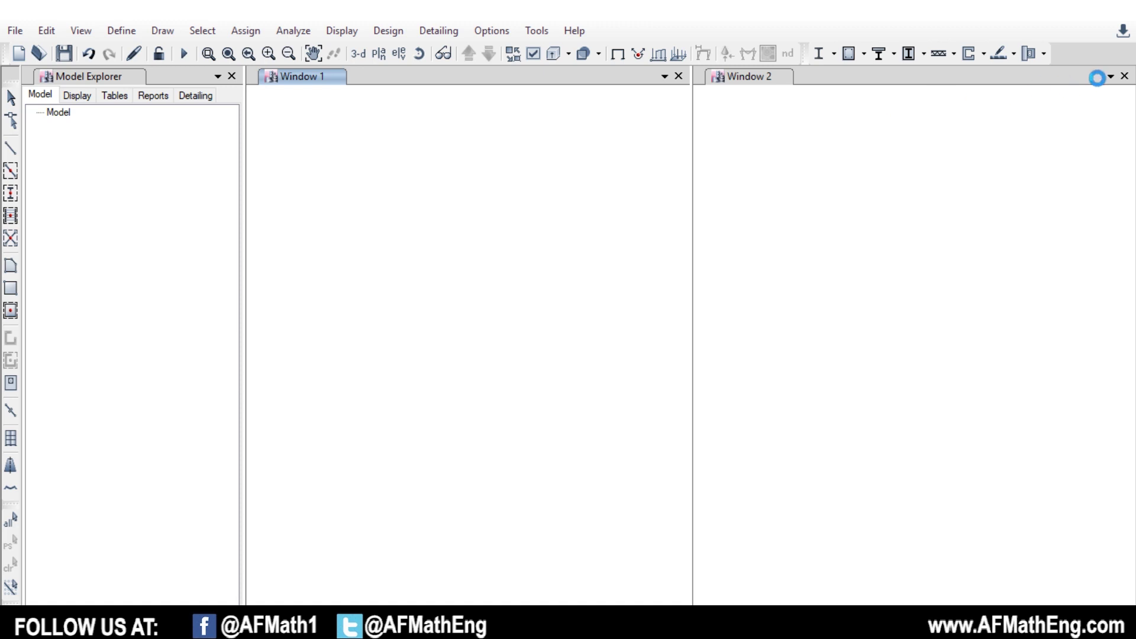
Close the 3-D view and enter a new load pattern named Wind of type Wind.
{"action": "left_click", "coordinate": [1125, 75]}
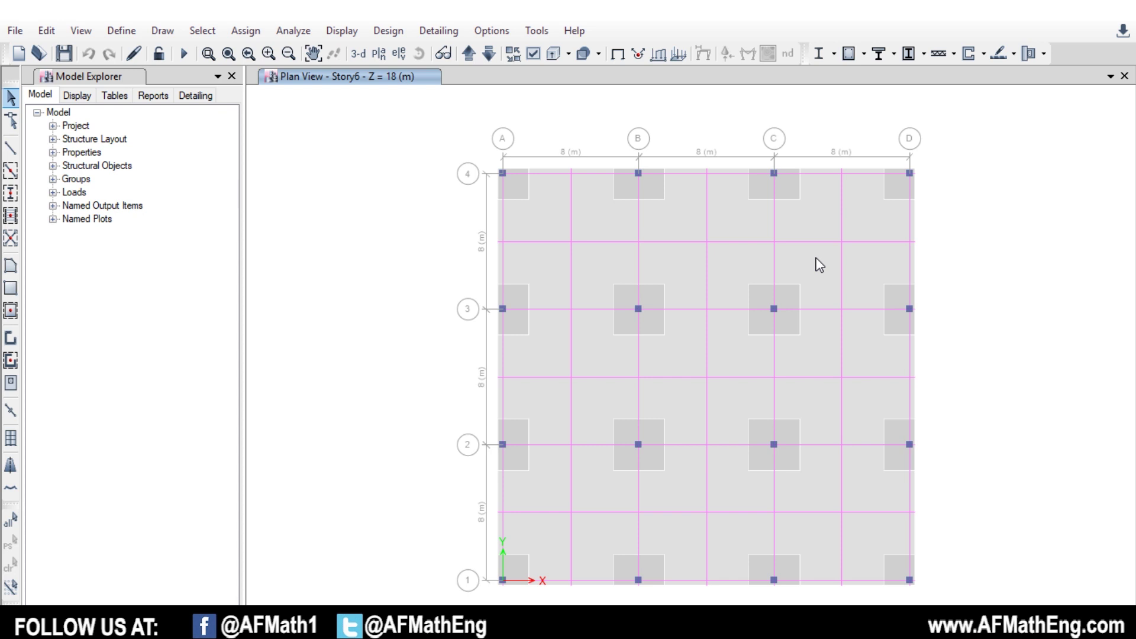
{"action": "left_click", "coordinate": [126, 35]}
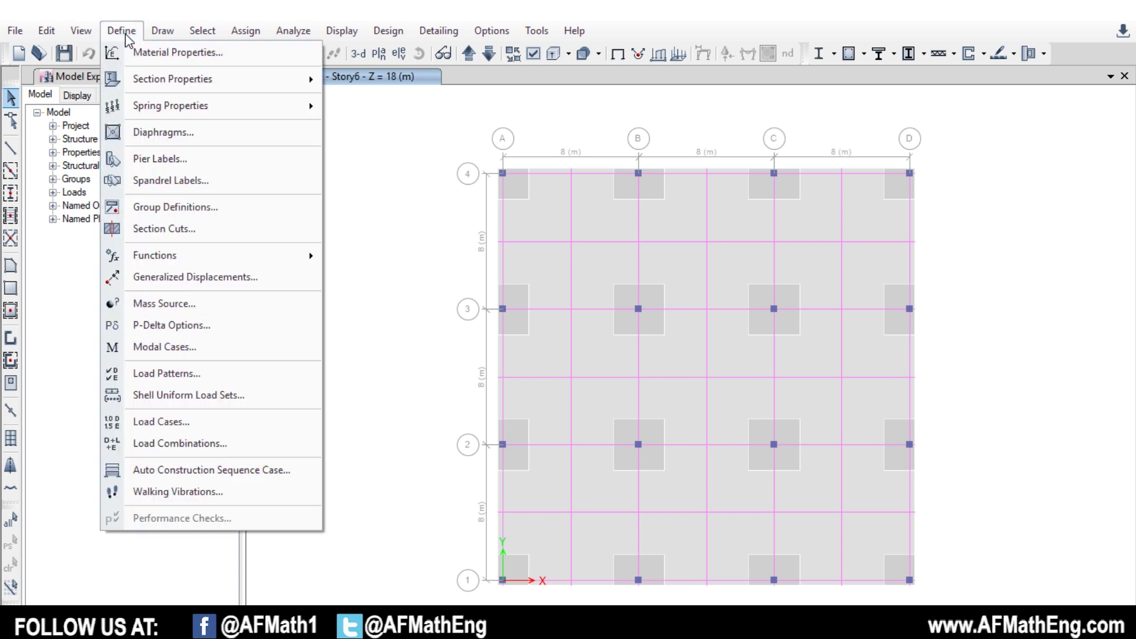
{"action": "left_click", "coordinate": [221, 378]}
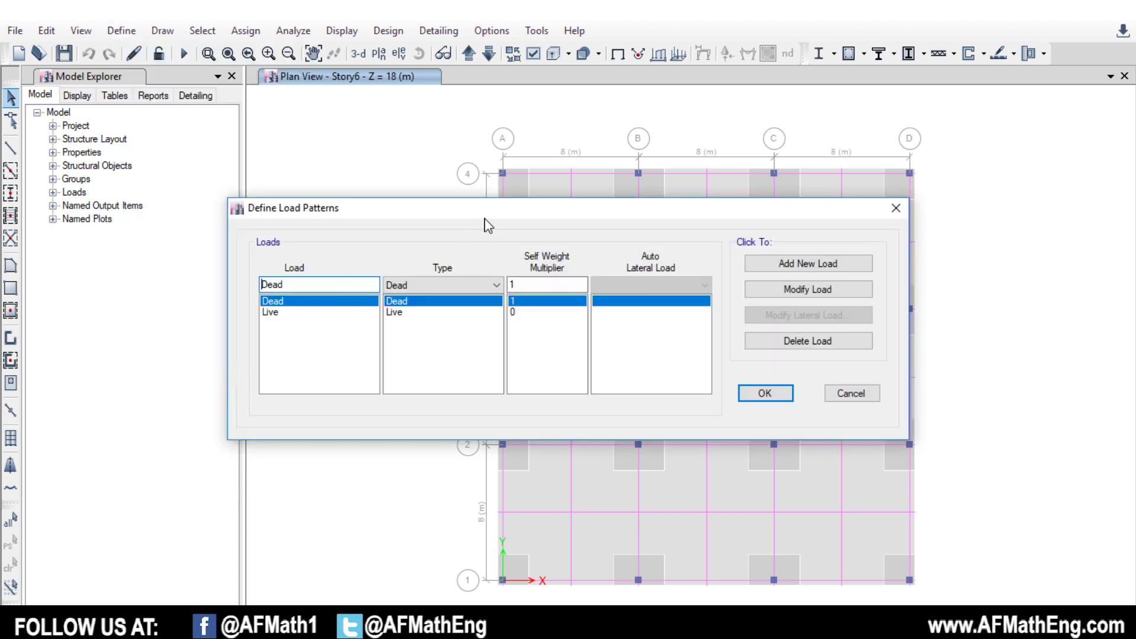
{"action": "left_click_drag", "start_coordinate": [412, 223], "coordinate": [395, 218]}
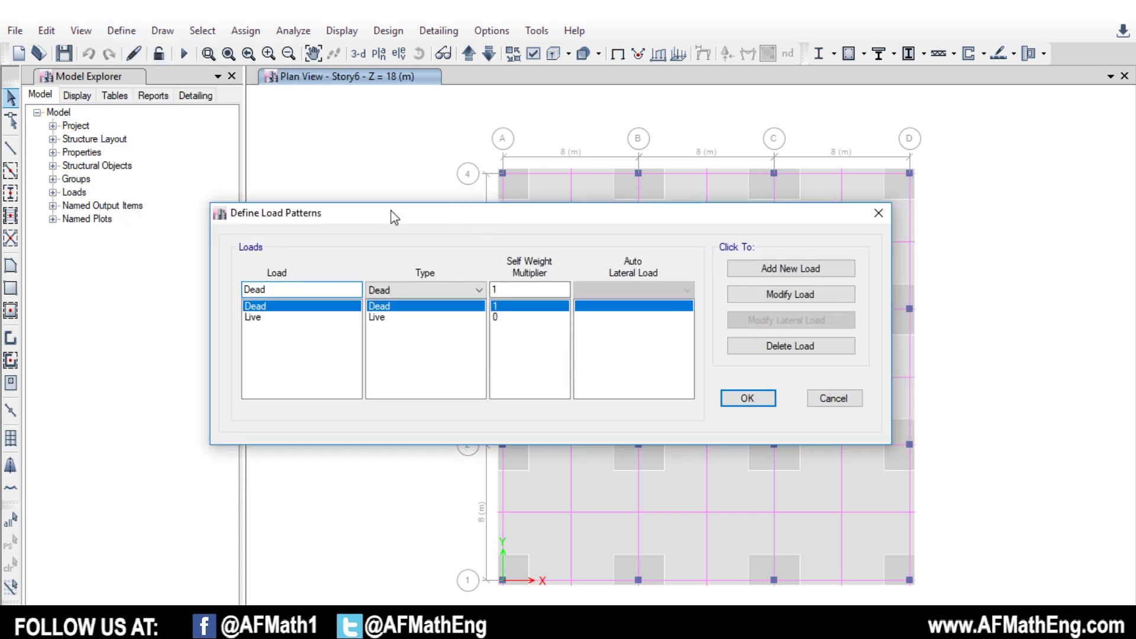
{"action": "left_click", "coordinate": [346, 316]}
{"action": "type", "text": "Wind"}
{"action": "left_click", "coordinate": [470, 290]}
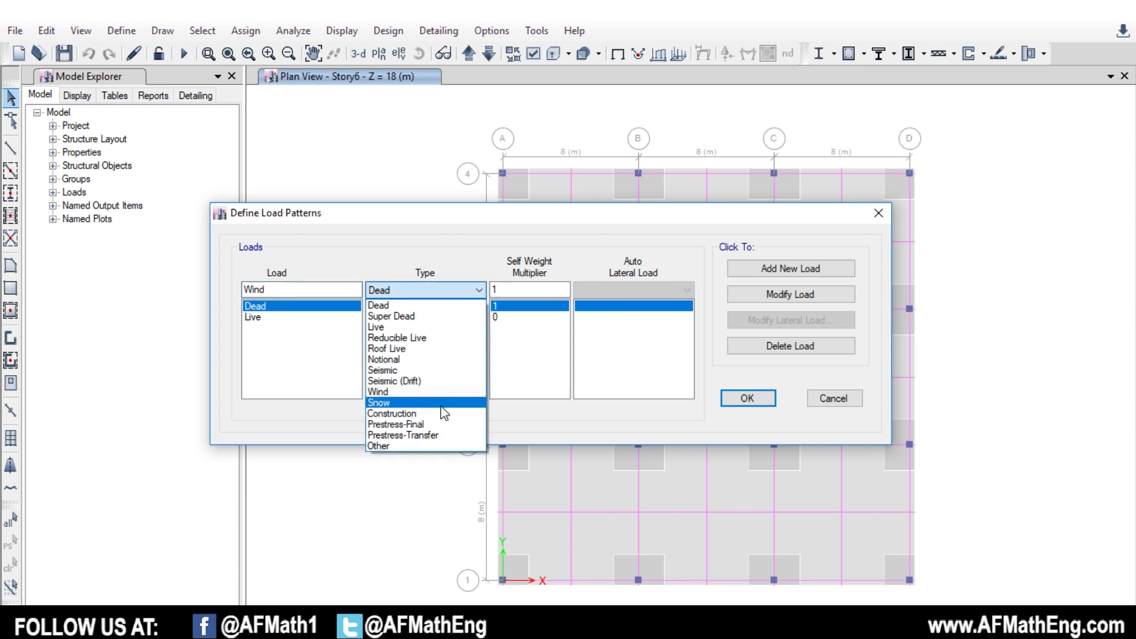
{"action": "left_click", "coordinate": [408, 392]}
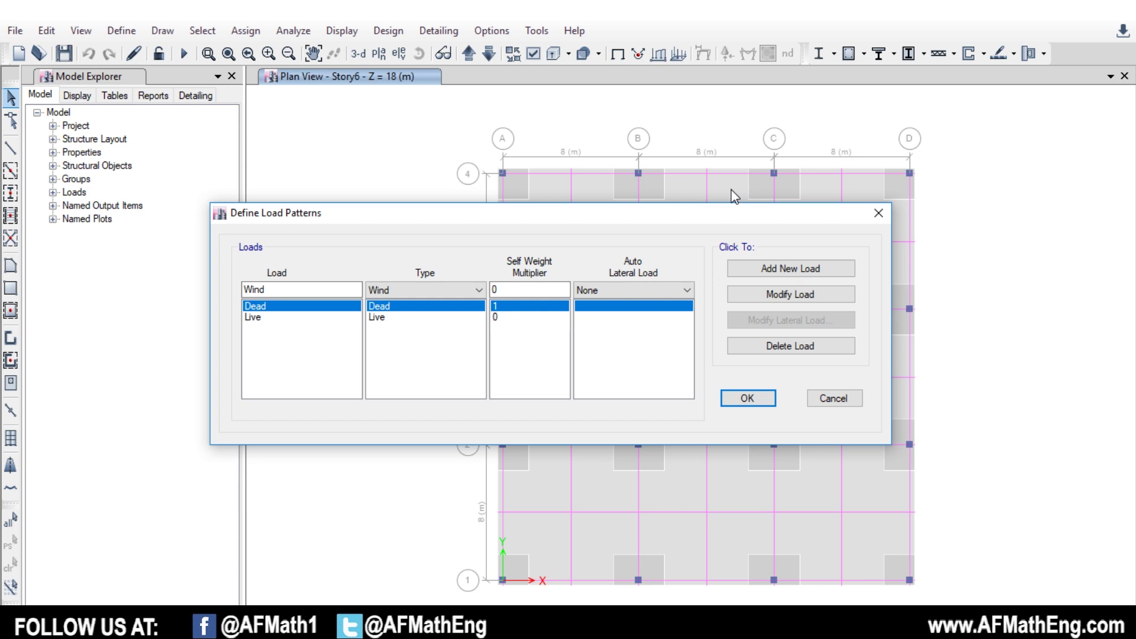
{"action": "left_click", "coordinate": [663, 293]}
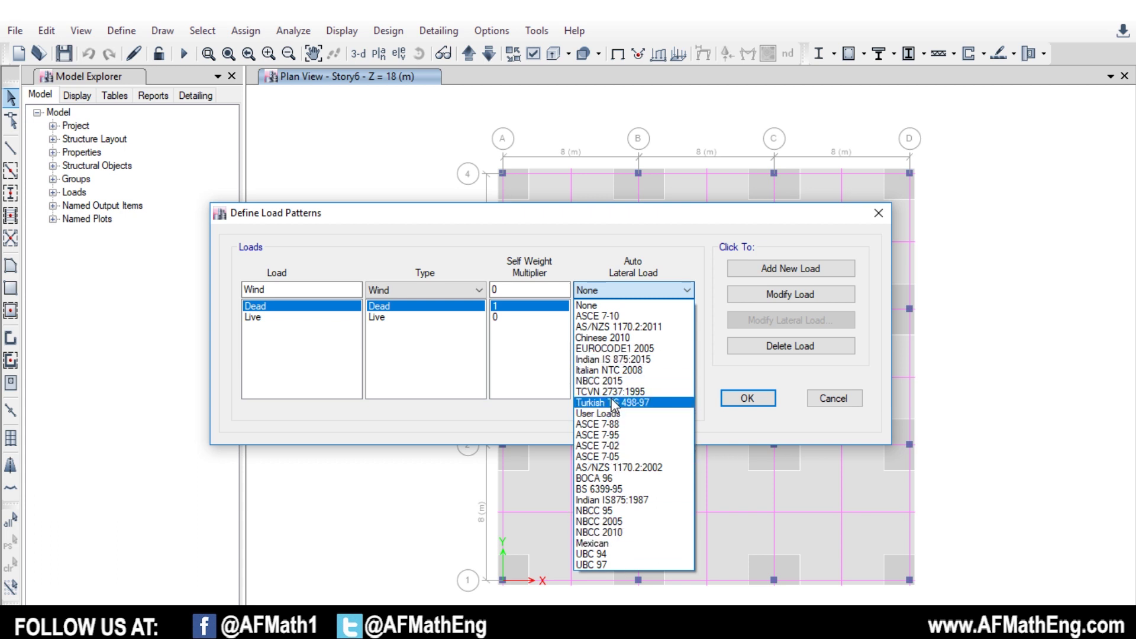
Add the Wind load pattern with NBCC 2015 as its auto lateral load.
{"action": "left_click", "coordinate": [604, 380]}
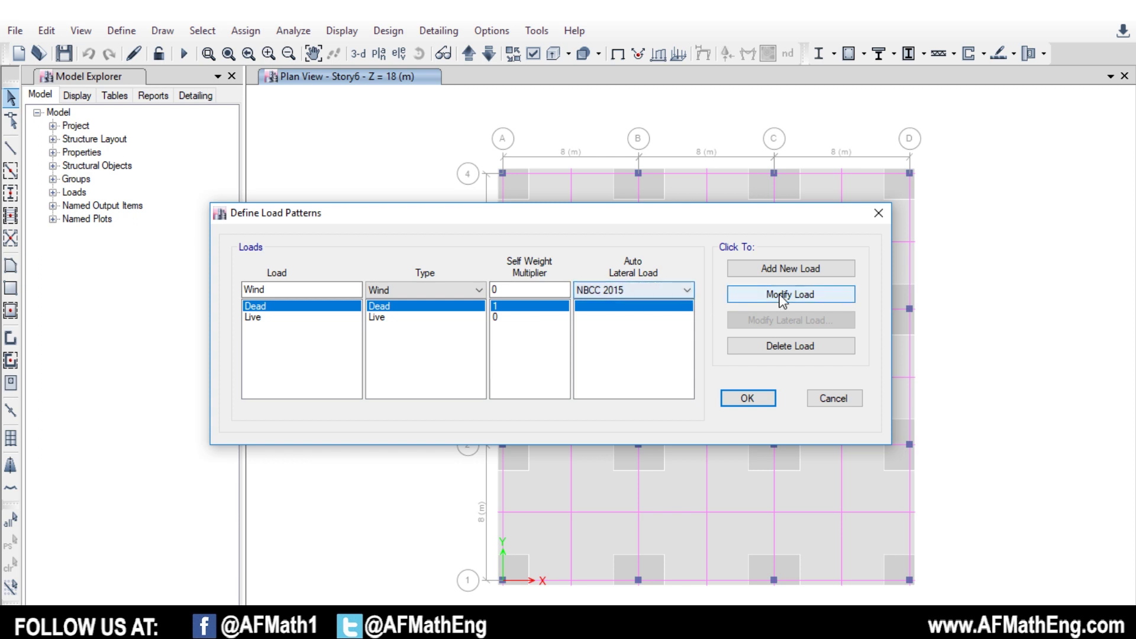
{"action": "left_click", "coordinate": [807, 273]}
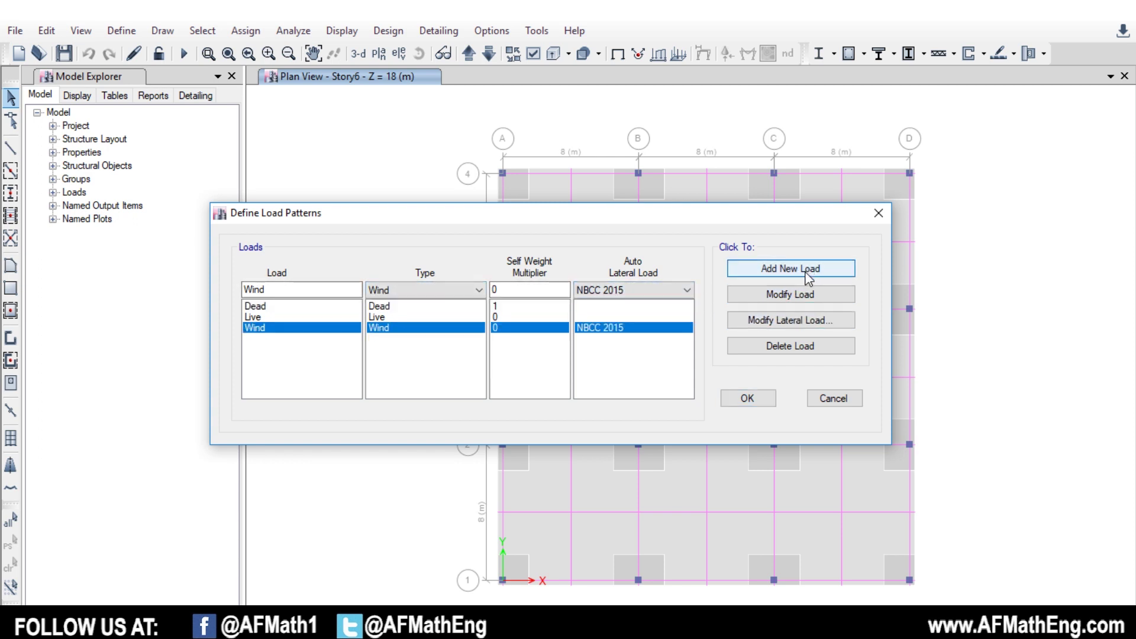
{"action": "left_click", "coordinate": [794, 328]}
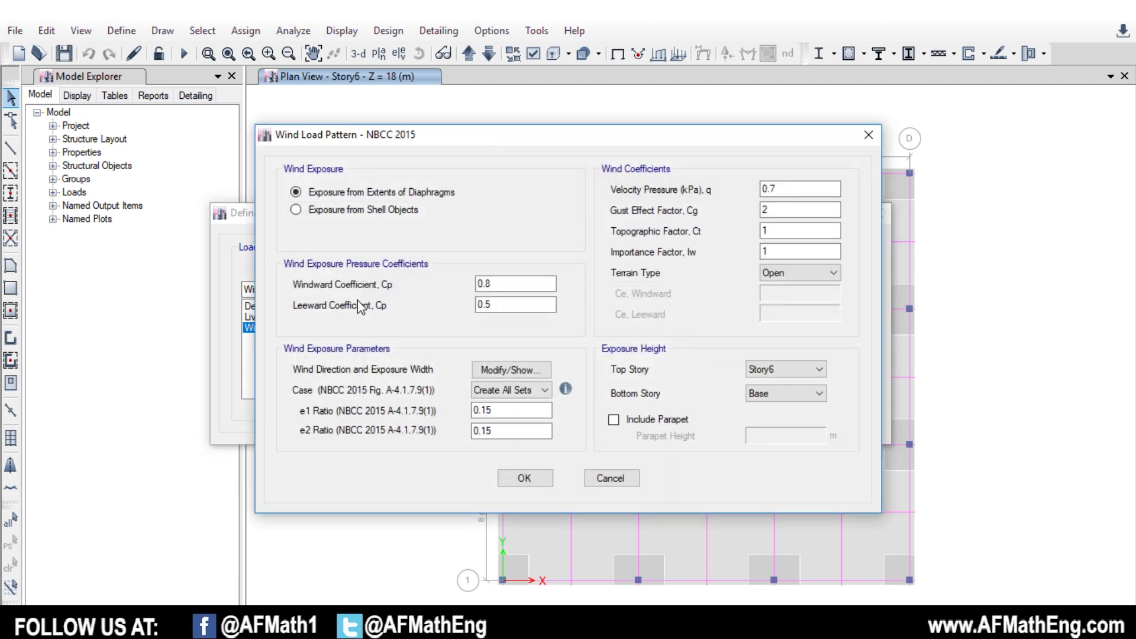
Switch the NBCC 2015 wind exposure to Exposure from Shell Objects.
{"action": "left_click", "coordinate": [379, 210]}
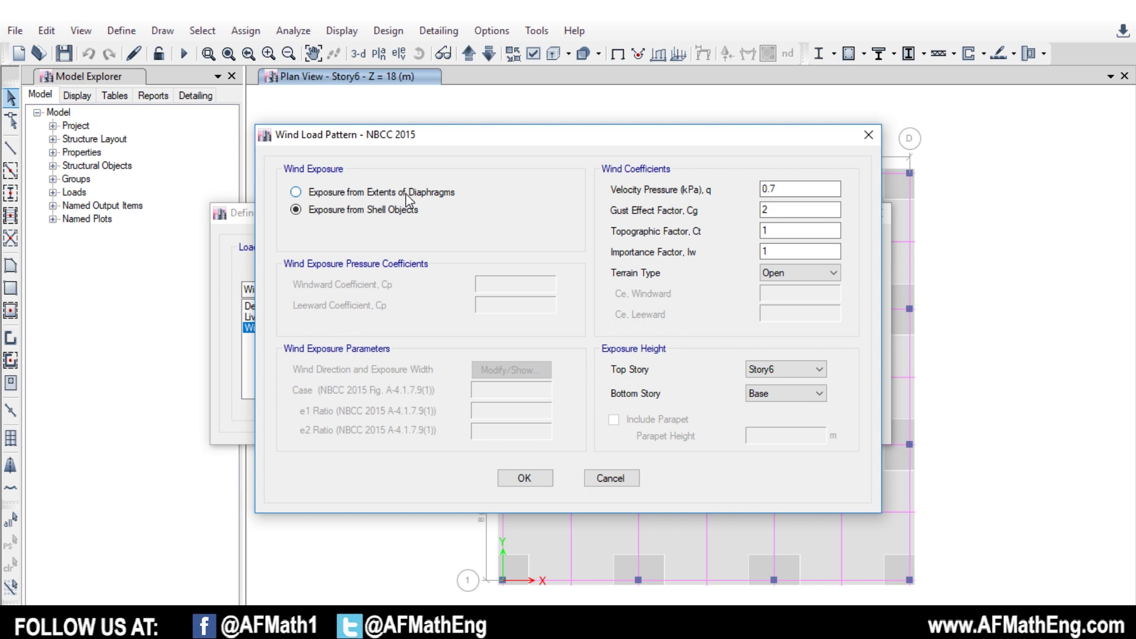
Set exposure back to diaphragm extents and check windward Cp 0.8 and leeward Cp 0.5.
{"action": "left_click", "coordinate": [297, 193]}
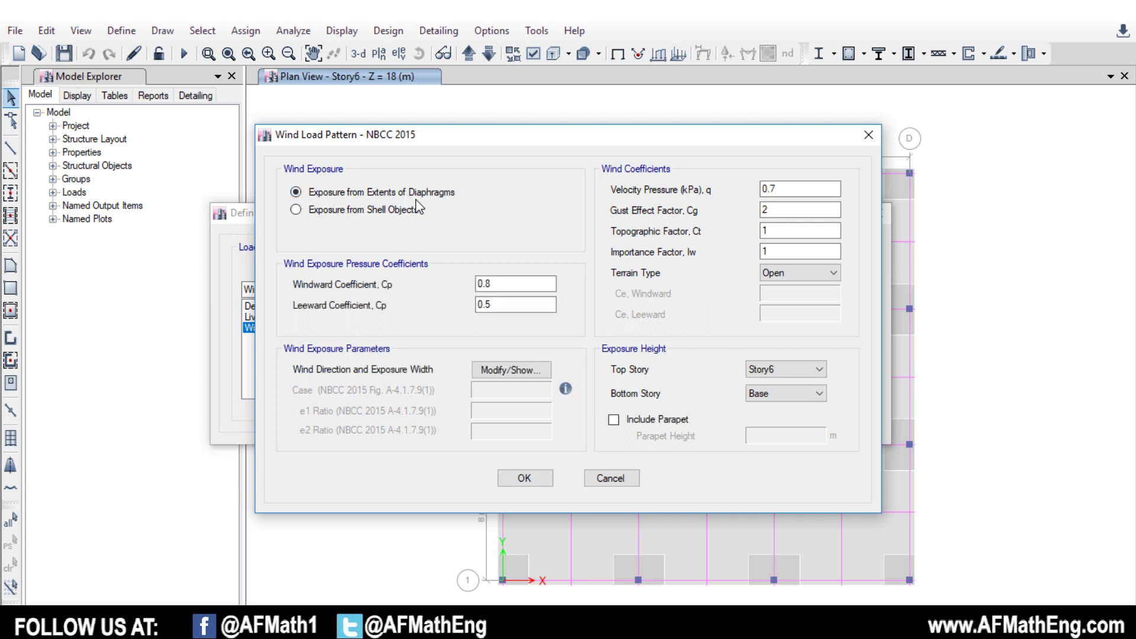
{"action": "mouse_move", "coordinate": [561, 391]}
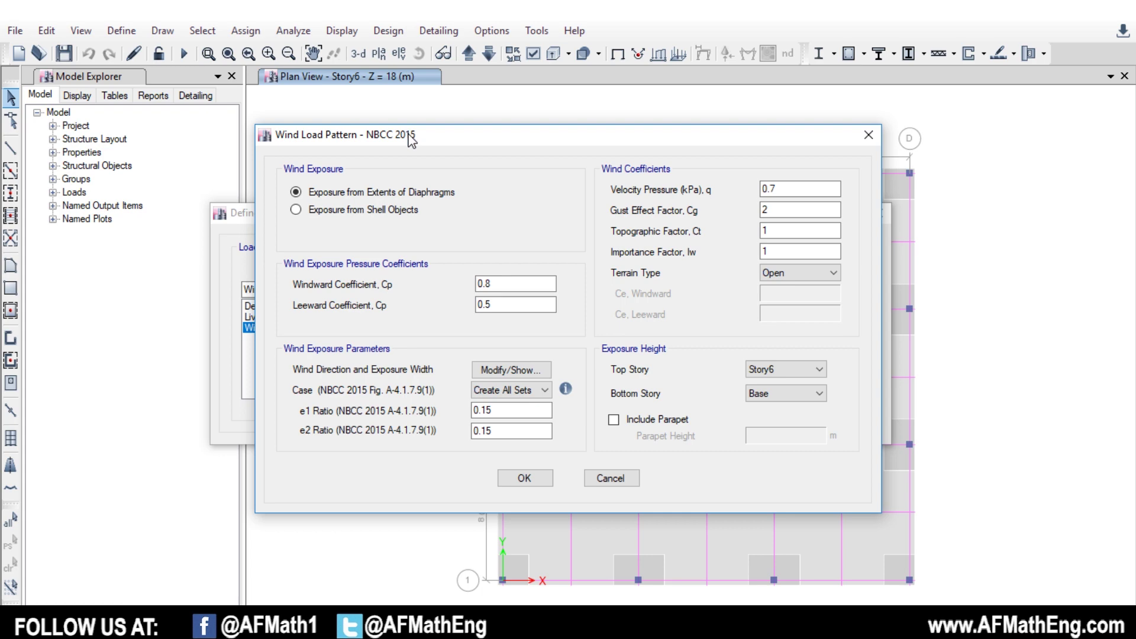
{"action": "key", "text": "Tab"}
{"action": "key", "text": "Tab"}
{"action": "left_click", "coordinate": [797, 189]}
{"action": "key", "text": "Tab"}
{"action": "key", "text": "Tab"}
{"action": "key", "text": "Tab"}
{"action": "left_click", "coordinate": [504, 285]}
{"action": "left_click", "coordinate": [507, 304]}
{"action": "key", "text": "shift+Tab"}
{"action": "left_click", "coordinate": [523, 285]}
{"action": "mouse_move", "coordinate": [566, 392]}
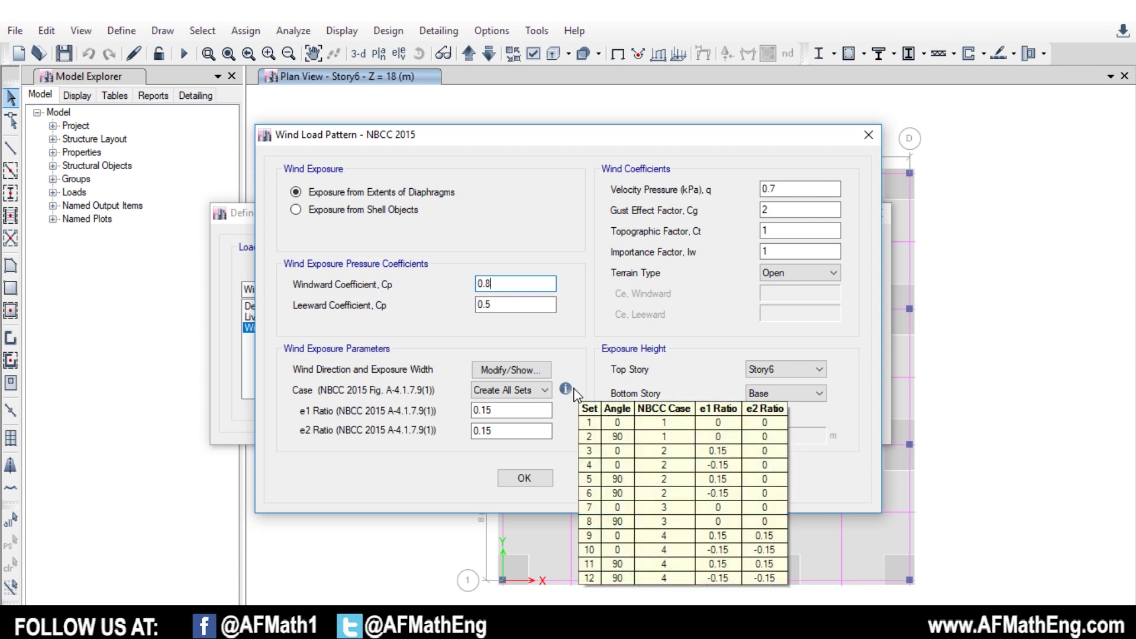
{"action": "left_click", "coordinate": [509, 410]}
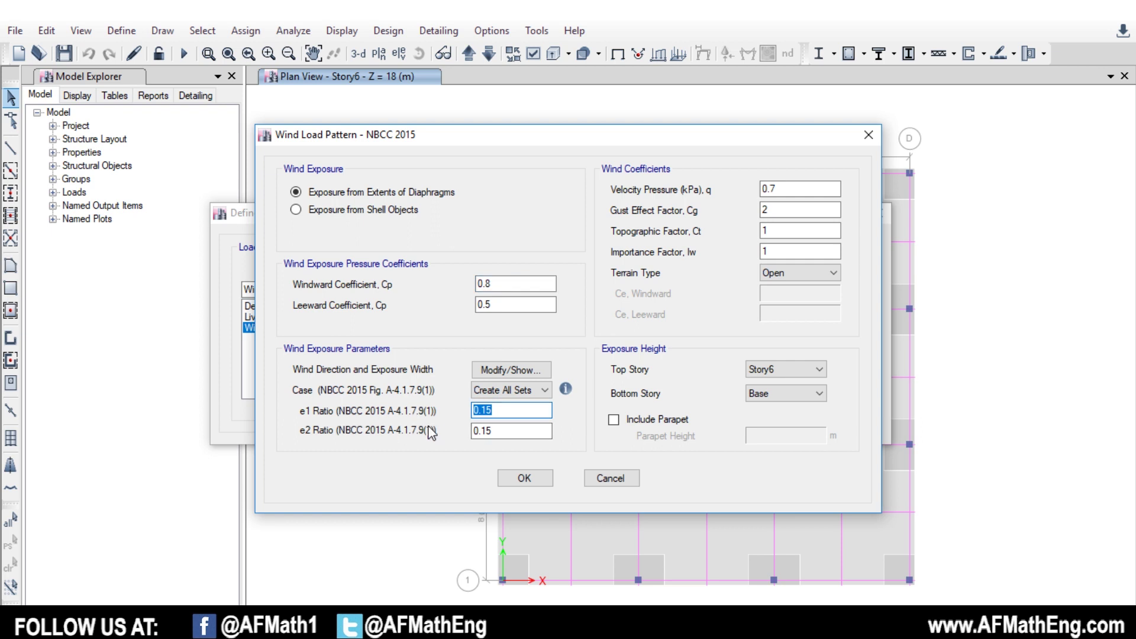
{"action": "left_click", "coordinate": [506, 431]}
{"action": "left_click", "coordinate": [807, 187]}
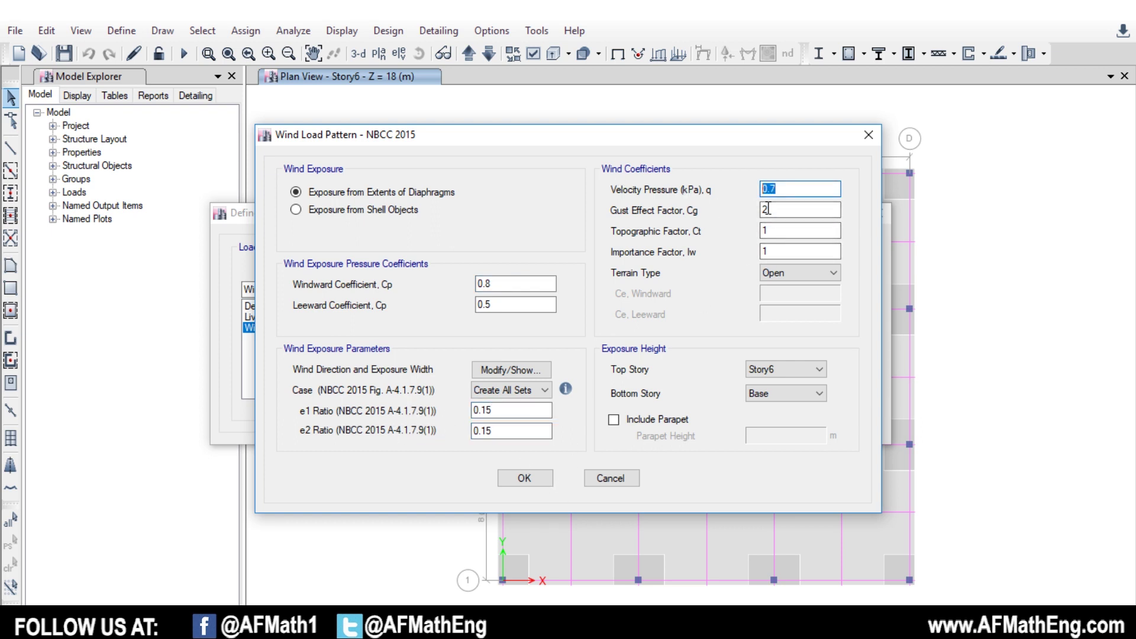
{"action": "key", "text": "Tab"}
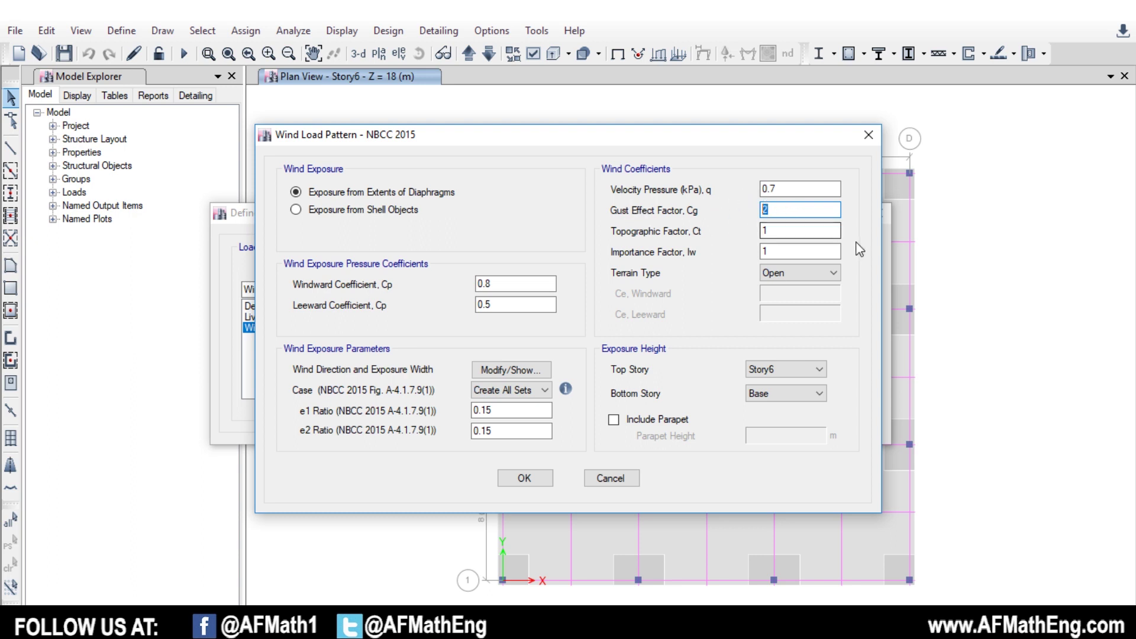
{"action": "left_click", "coordinate": [797, 212]}
{"action": "key", "text": "Tab"}
{"action": "key", "text": "shift+Tab"}
{"action": "left_click", "coordinate": [772, 207]}
{"action": "left_click", "coordinate": [797, 188]}
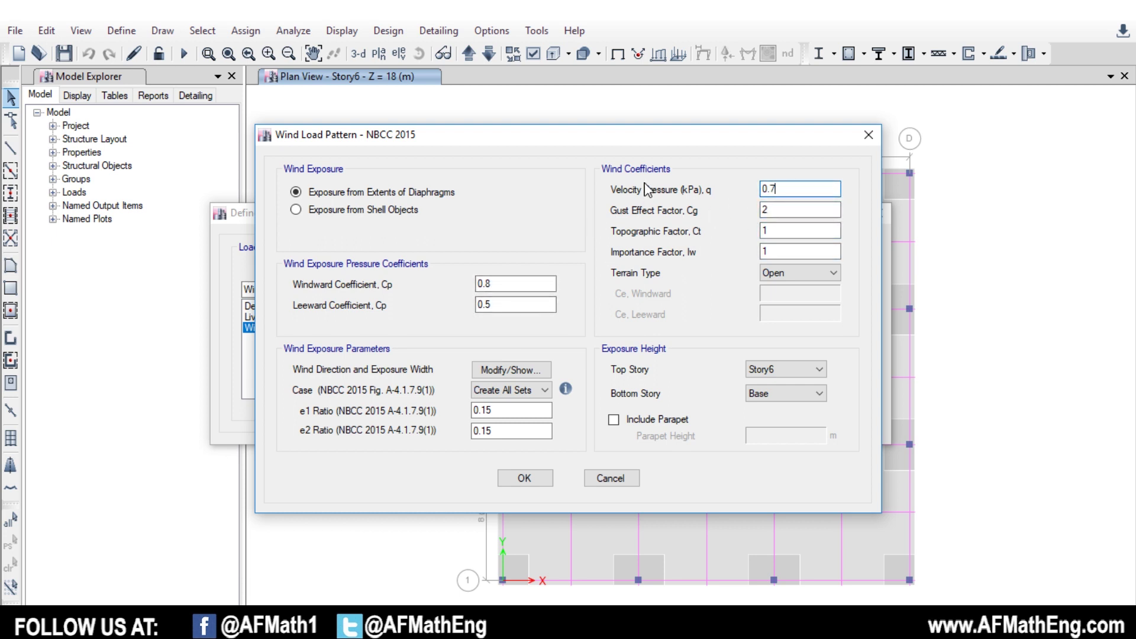
{"action": "left_click_drag", "start_coordinate": [410, 138], "coordinate": [445, 148]}
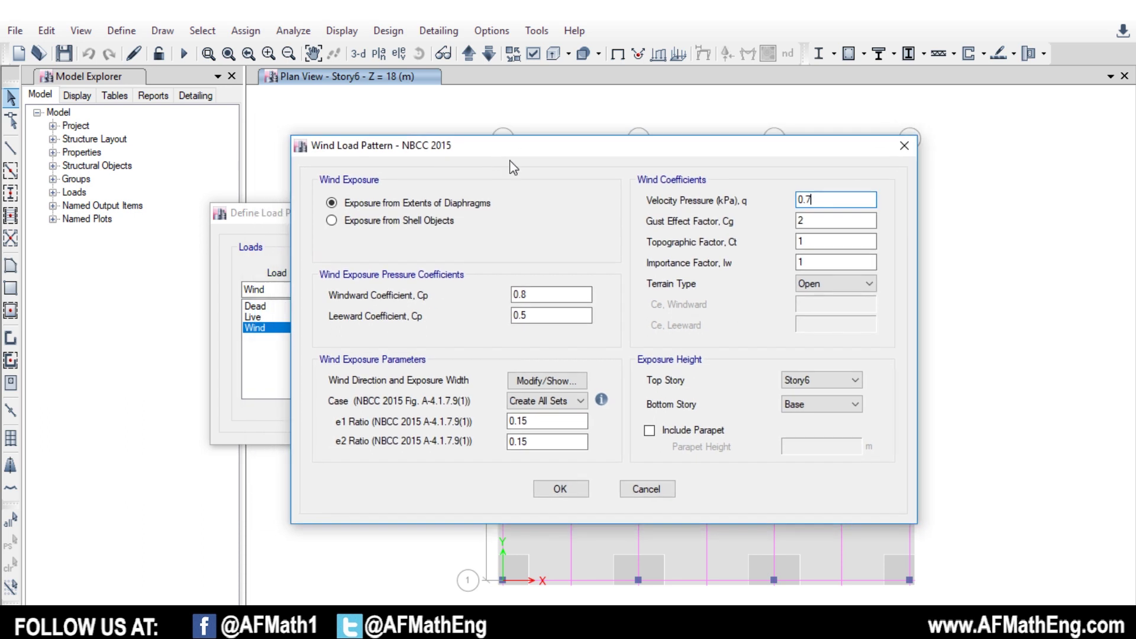
{"action": "left_click", "coordinate": [837, 284]}
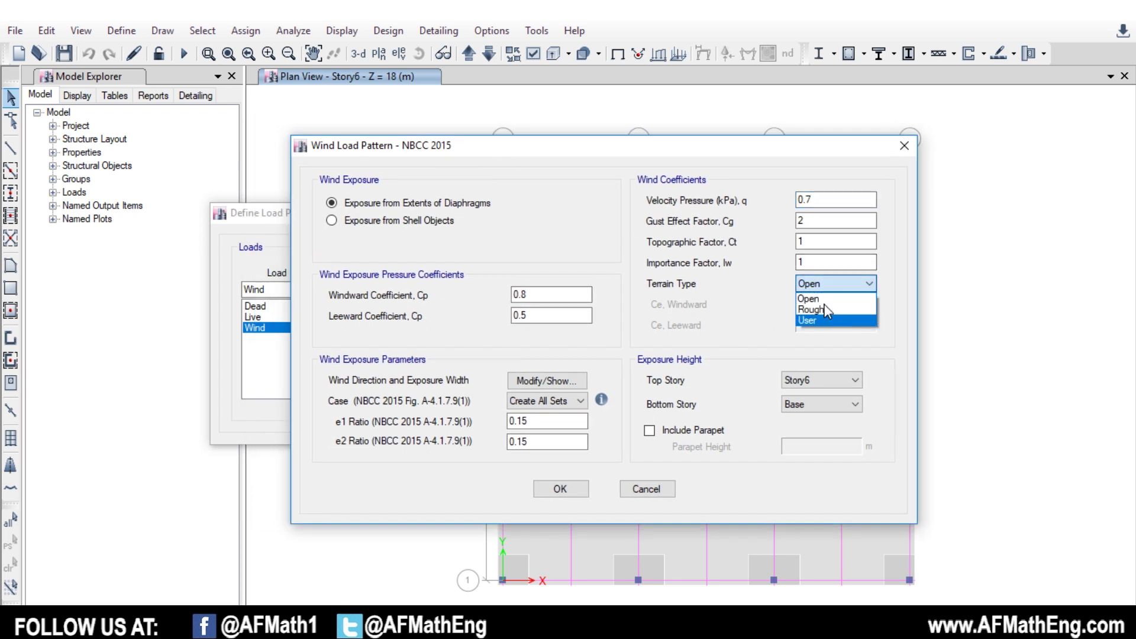
{"action": "left_click", "coordinate": [835, 298]}
{"action": "left_click", "coordinate": [822, 380]}
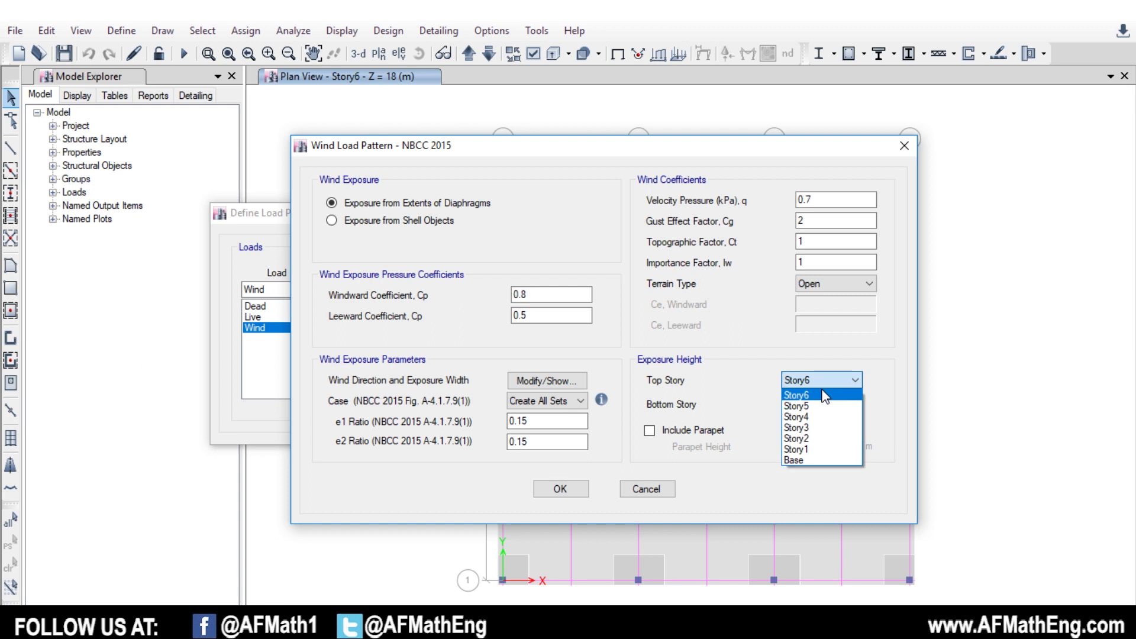
{"action": "left_click", "coordinate": [821, 395]}
{"action": "left_click", "coordinate": [821, 404]}
{"action": "left_click", "coordinate": [834, 483]}
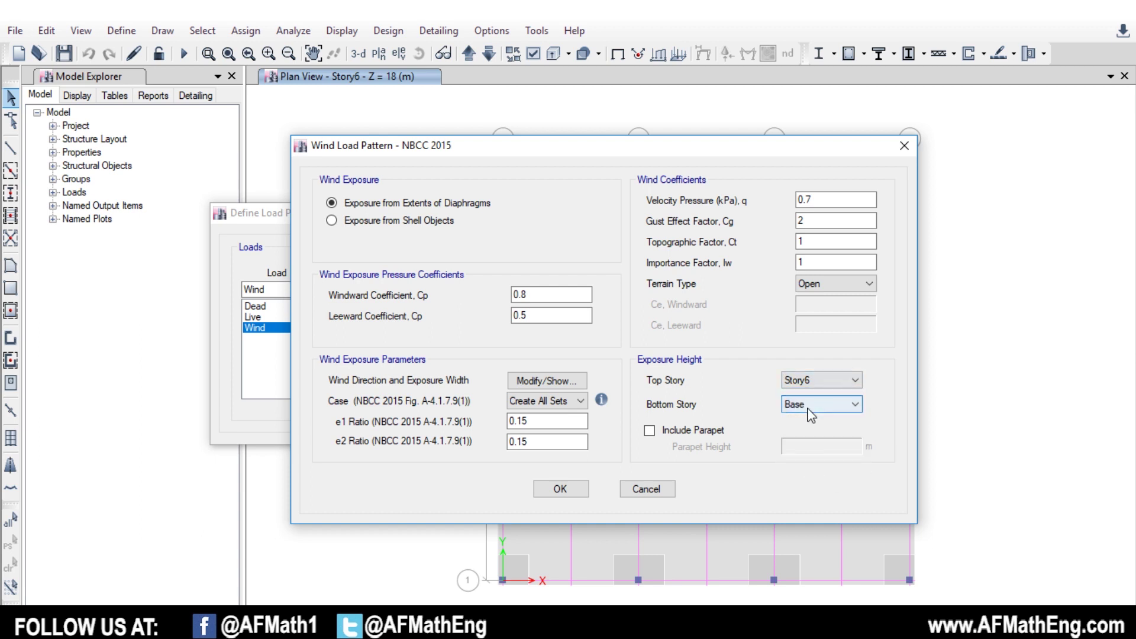
{"action": "left_click", "coordinate": [562, 490]}
{"action": "left_click", "coordinate": [788, 322]}
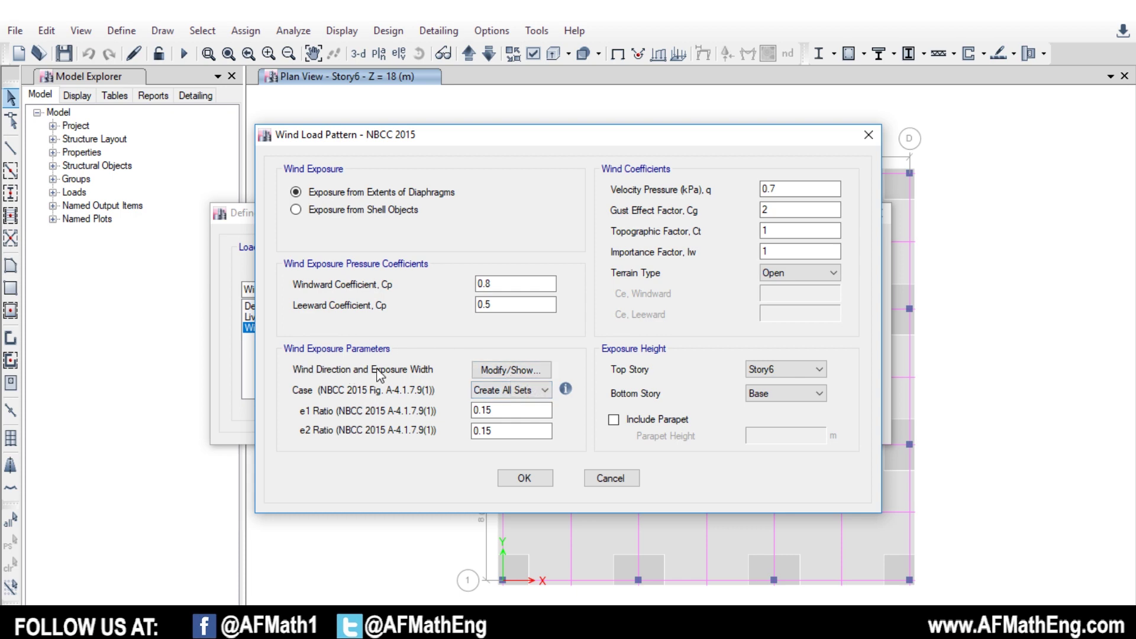
Review the wind exposure width data, then cancel it and the Wind Load Pattern dialog unchanged.
{"action": "left_click", "coordinate": [511, 370]}
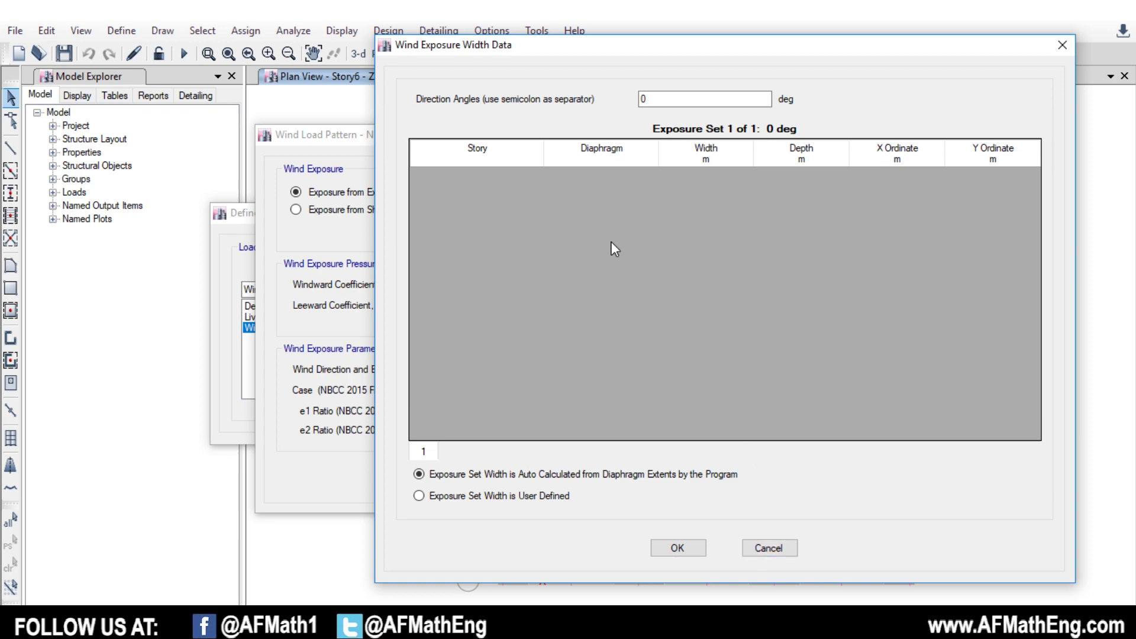
{"action": "left_click_drag", "start_coordinate": [645, 46], "coordinate": [536, 44]}
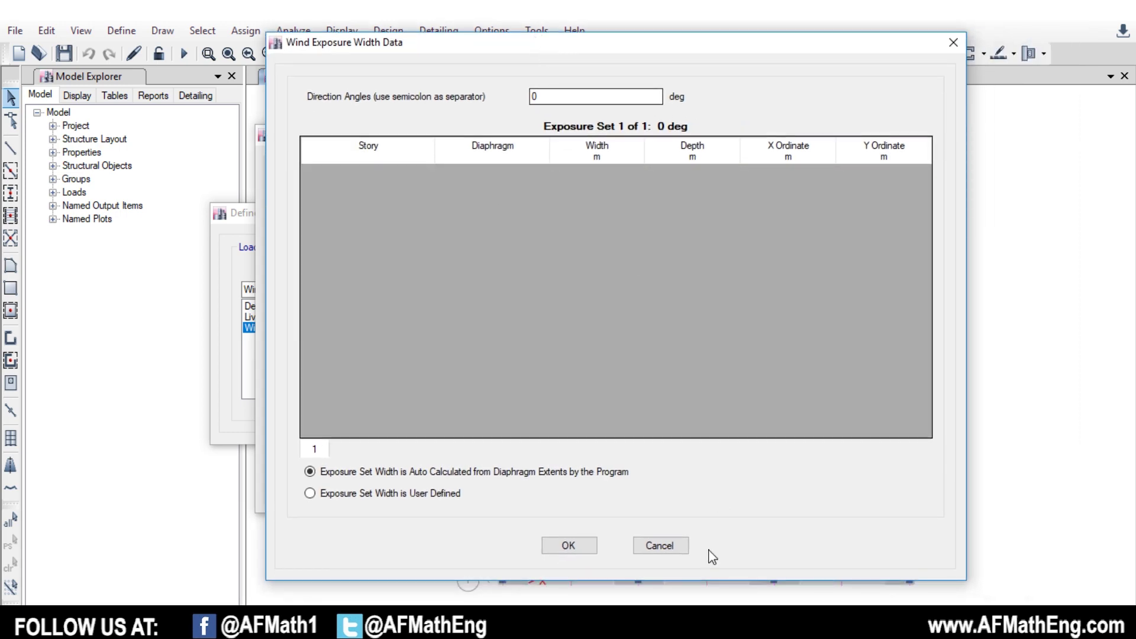
{"action": "left_click", "coordinate": [659, 545]}
{"action": "left_click", "coordinate": [609, 478]}
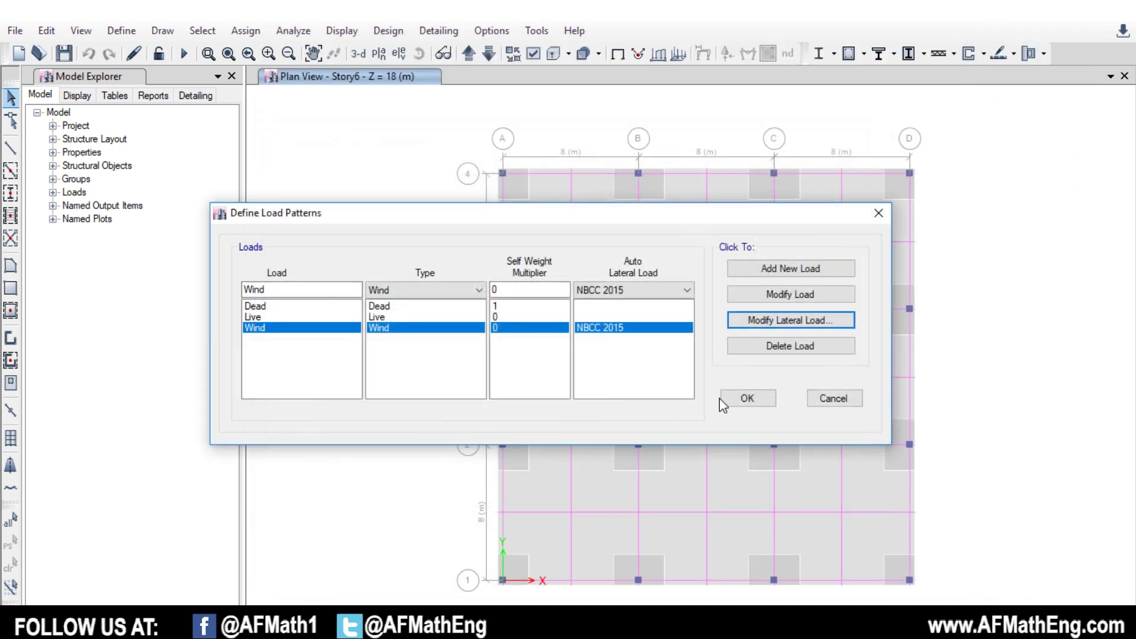
Change the Wind pattern's auto lateral load from NBCC 2015 to User Loads.
{"action": "left_click", "coordinate": [625, 329]}
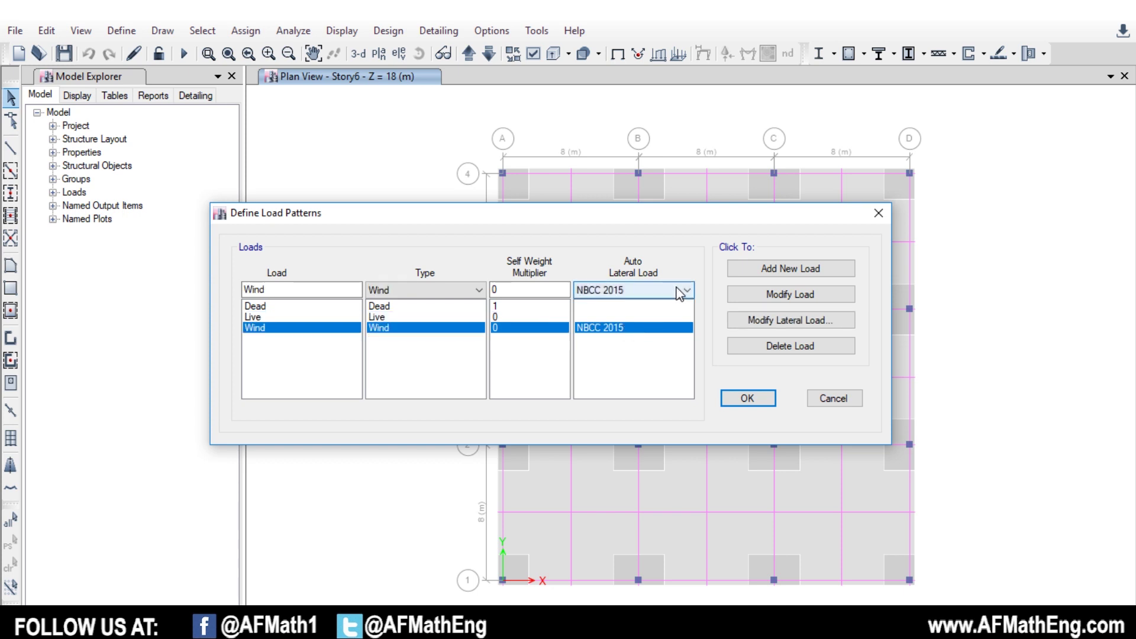
{"action": "left_click", "coordinate": [680, 294]}
{"action": "left_click", "coordinate": [651, 289]}
{"action": "left_click", "coordinate": [652, 289]}
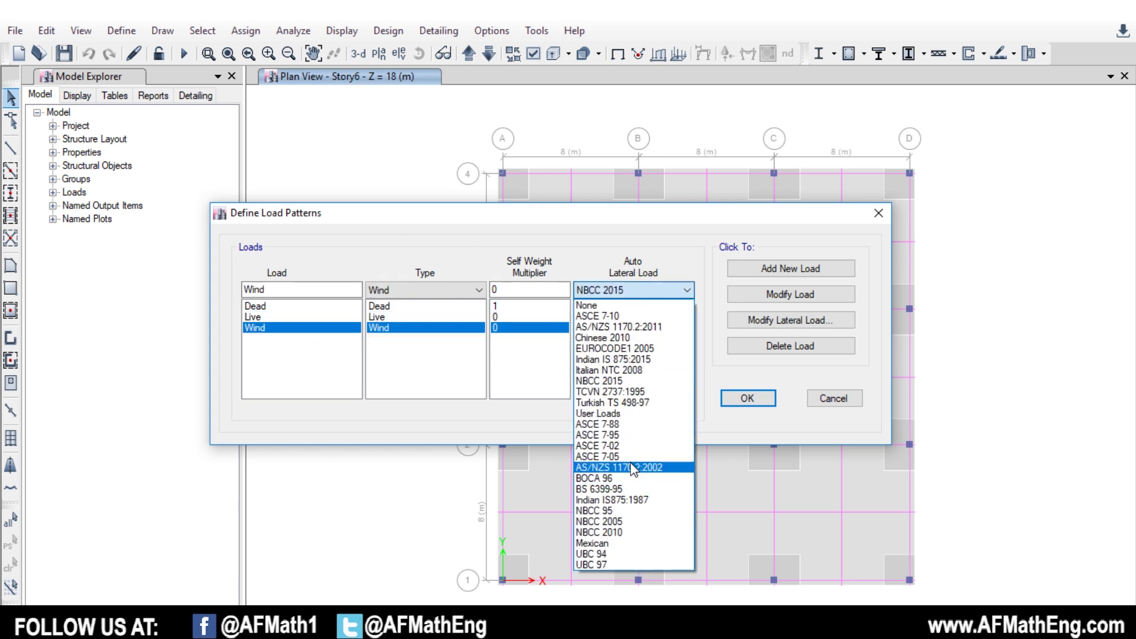
{"action": "left_click", "coordinate": [663, 287]}
{"action": "left_click", "coordinate": [660, 287]}
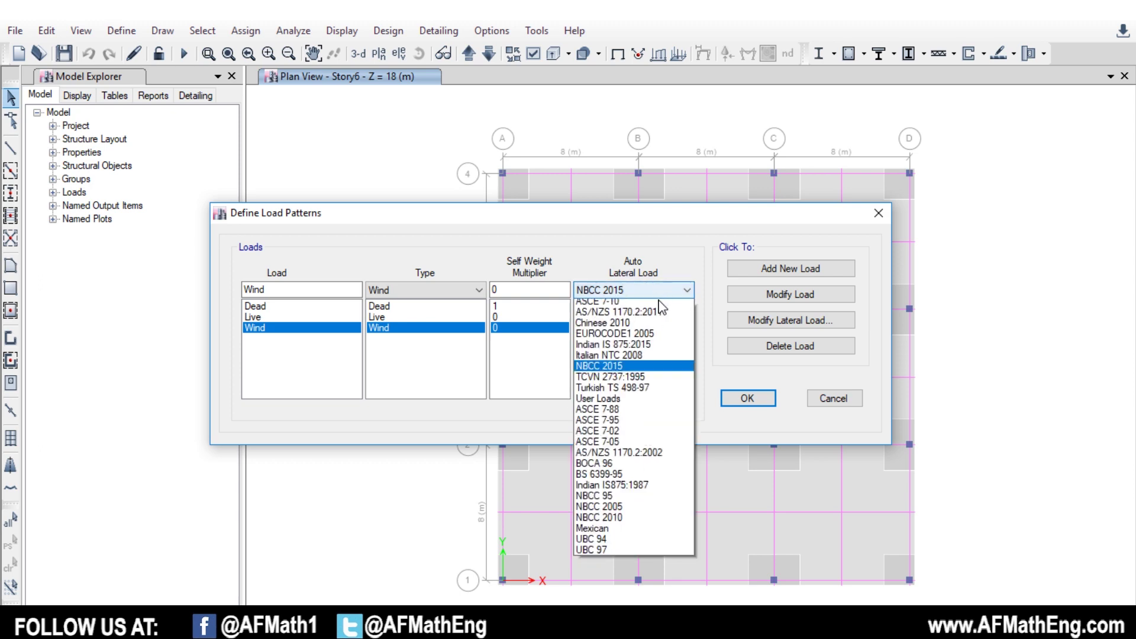
{"action": "left_click", "coordinate": [636, 412]}
{"action": "left_click", "coordinate": [799, 294]}
Review the user wind loads on diaphragms and accept the load pattern changes.
{"action": "left_click", "coordinate": [787, 320]}
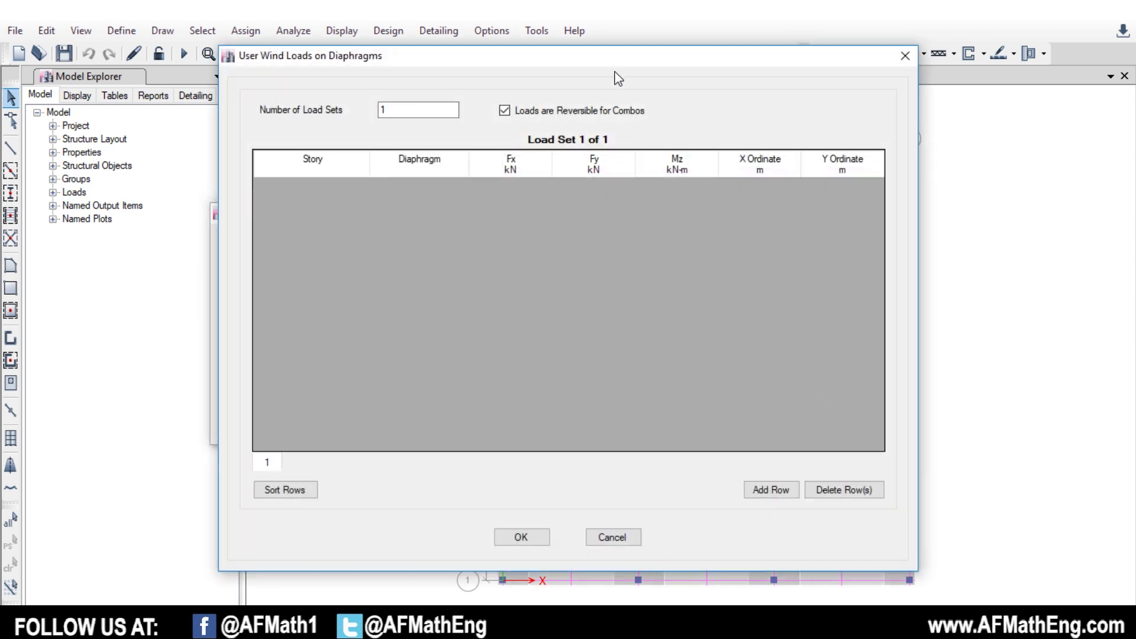
{"action": "left_click_drag", "start_coordinate": [522, 57], "coordinate": [642, 73]}
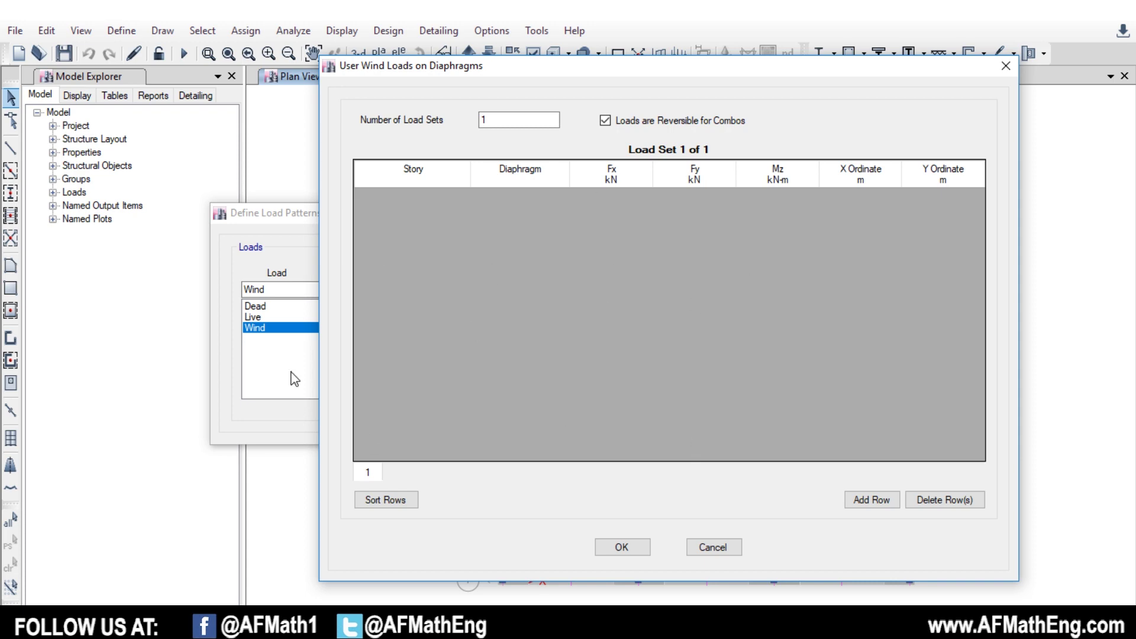
{"action": "left_click", "coordinate": [633, 548]}
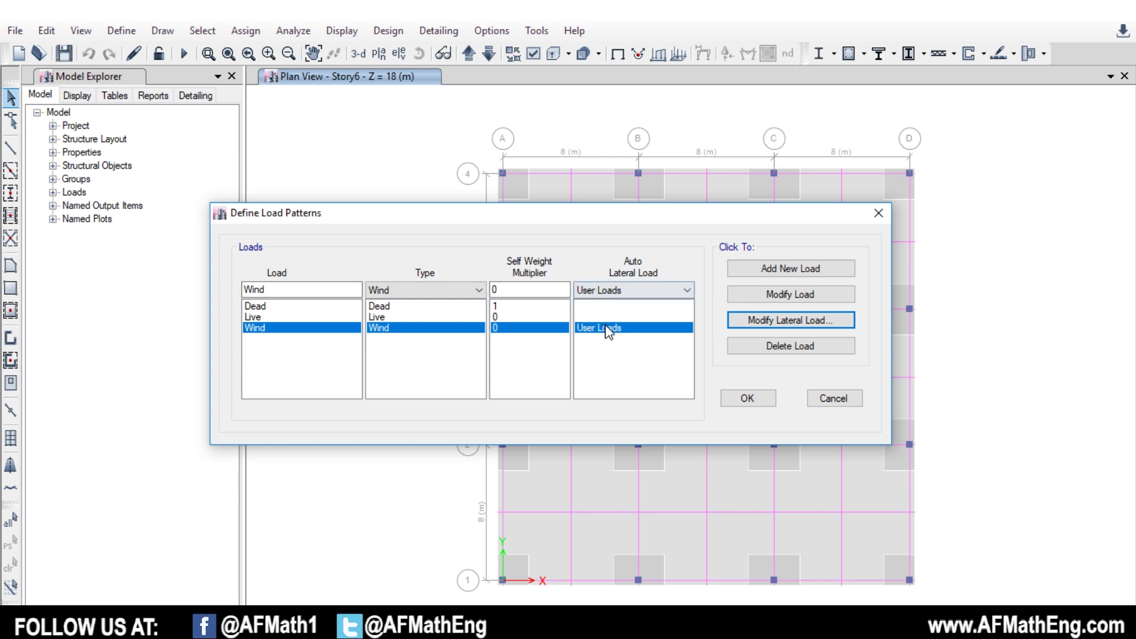
{"action": "left_click", "coordinate": [748, 398]}
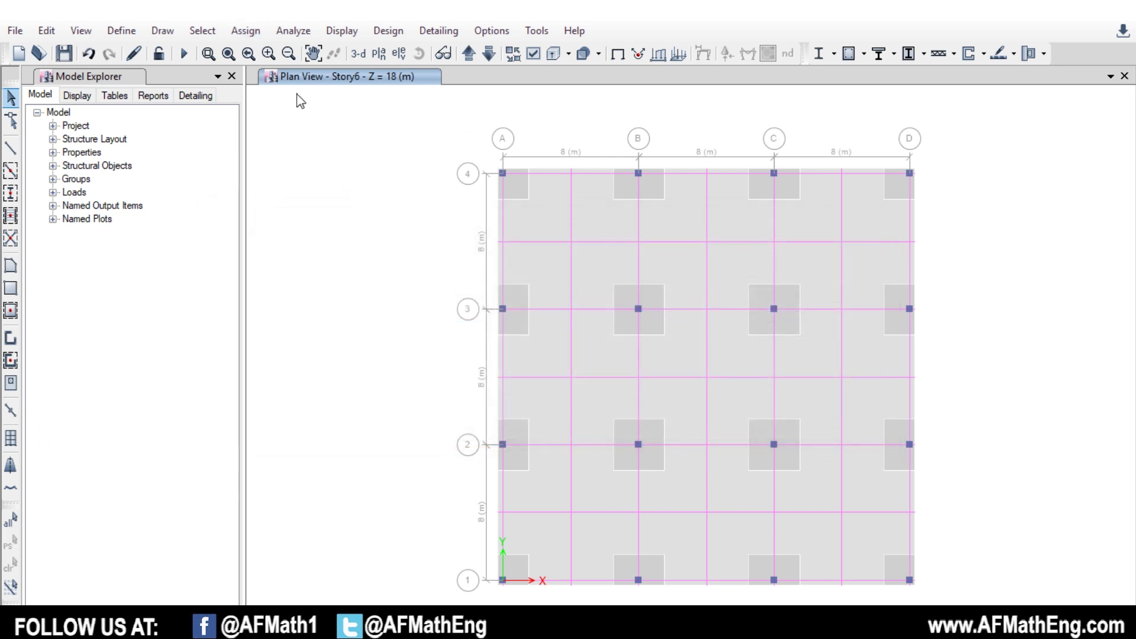
Select all floor slabs and any openings by object type.
{"action": "left_click", "coordinate": [202, 31]}
{"action": "left_click", "coordinate": [204, 32]}
{"action": "left_click", "coordinate": [210, 35]}
{"action": "mouse_move", "coordinate": [223, 56]}
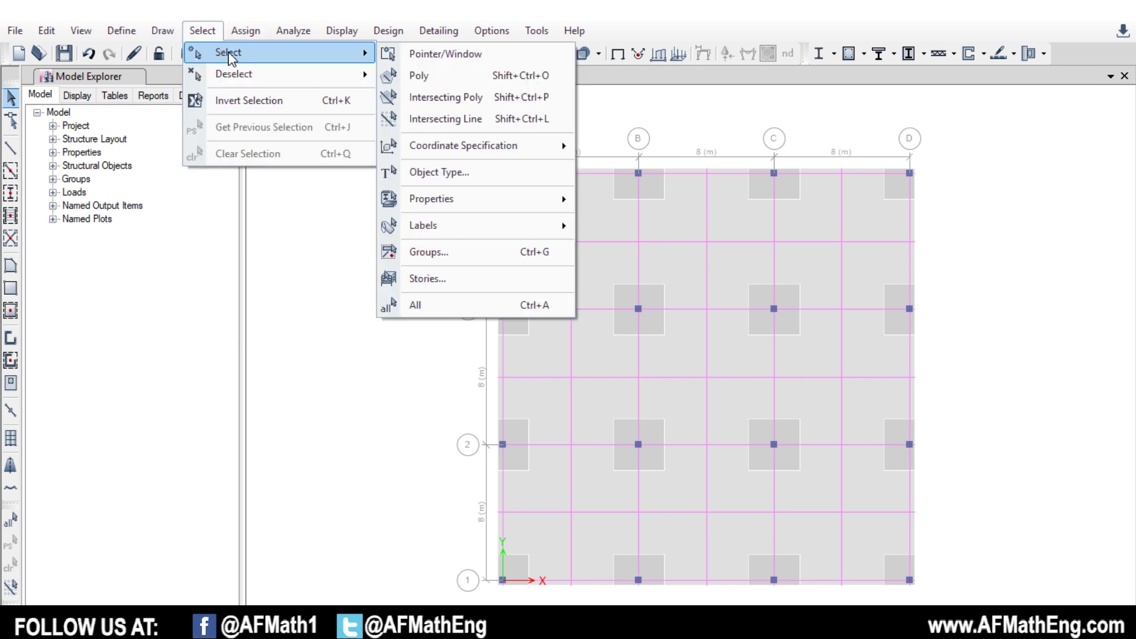
{"action": "left_click", "coordinate": [497, 175]}
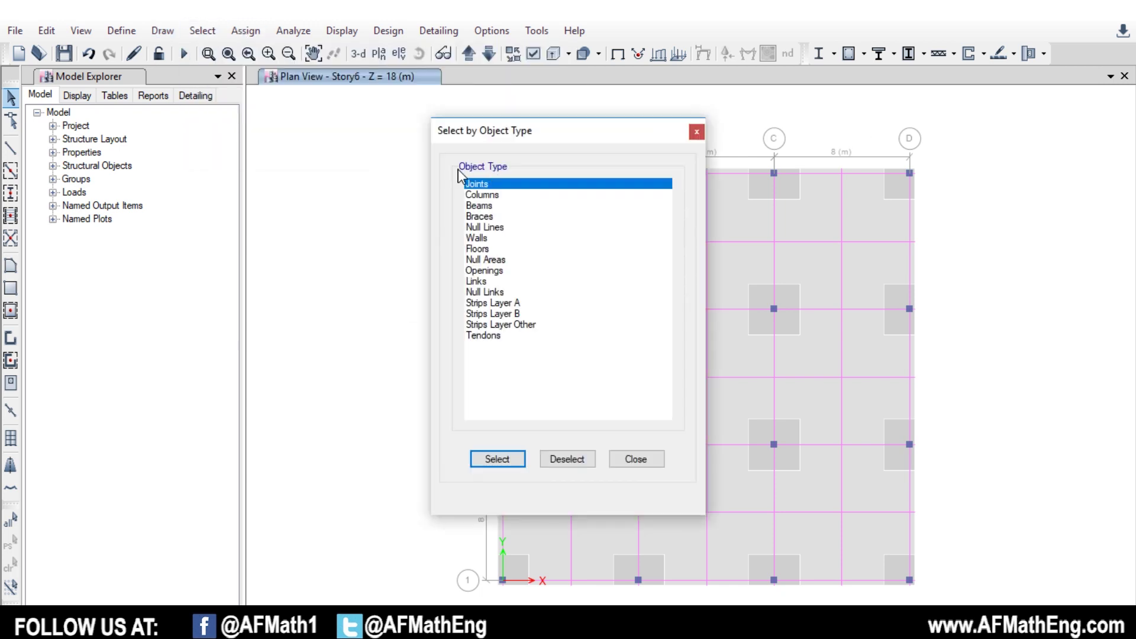
{"action": "left_click", "coordinate": [486, 249]}
{"action": "left_click", "coordinate": [497, 459]}
{"action": "left_click_drag", "start_coordinate": [516, 132], "coordinate": [312, 107]}
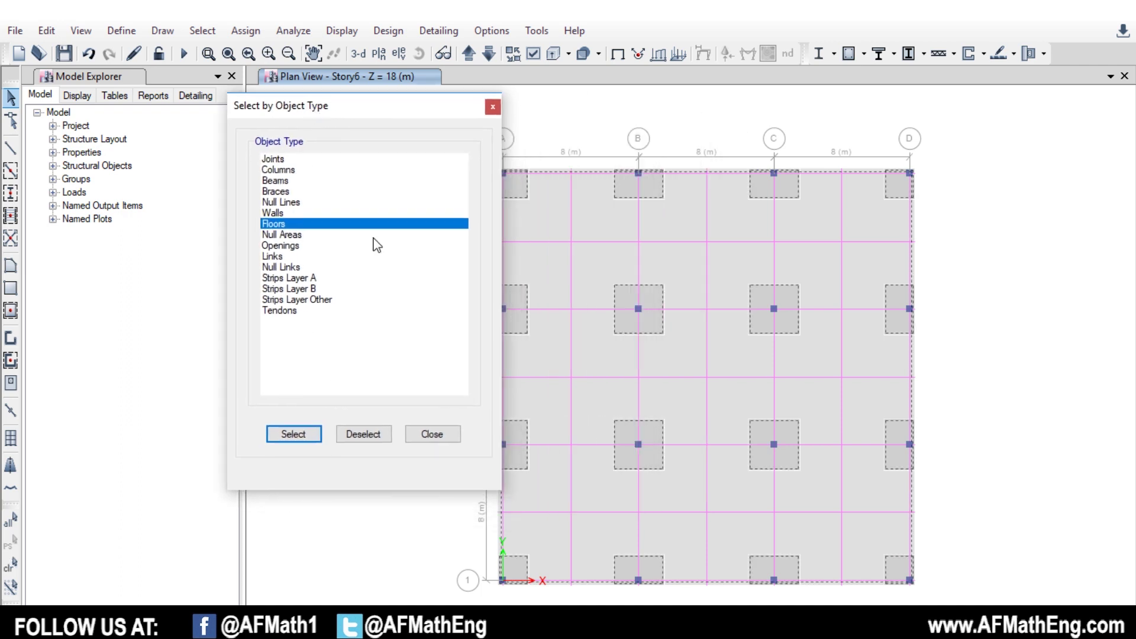
{"action": "left_click", "coordinate": [285, 247]}
{"action": "left_click", "coordinate": [320, 438]}
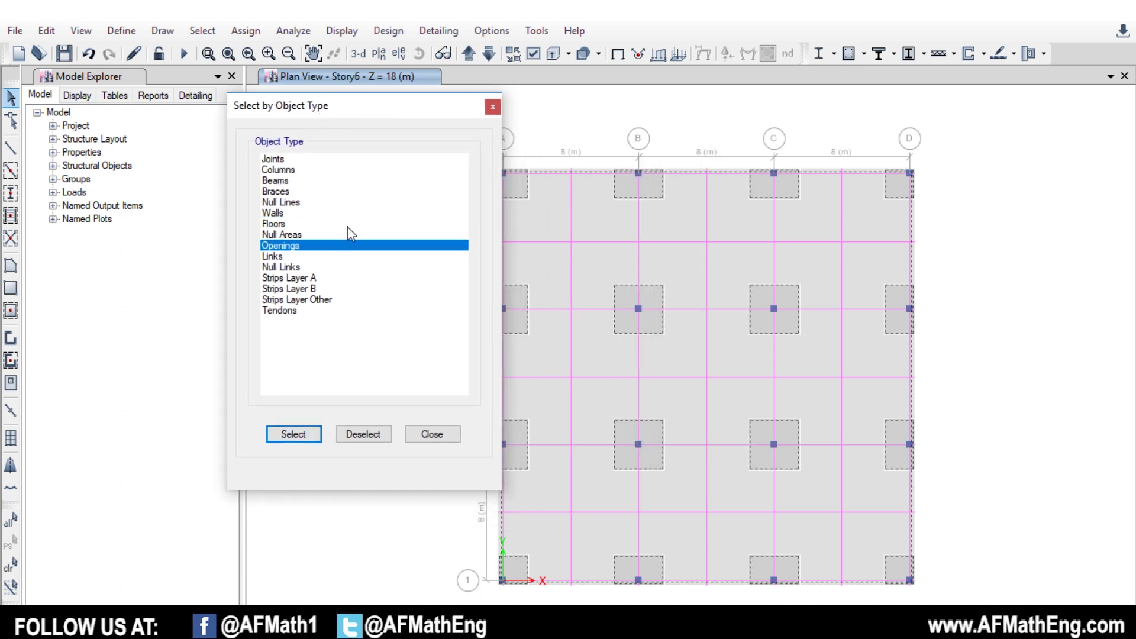
Assign diaphragm D1 to the selected floors.
{"action": "left_click", "coordinate": [246, 30]}
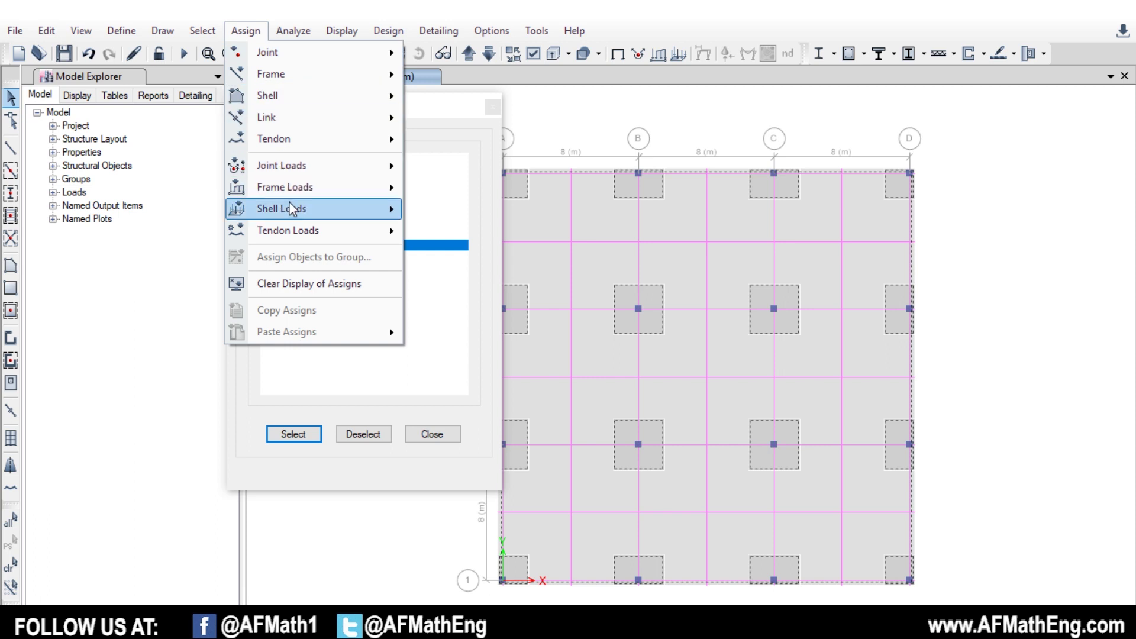
{"action": "mouse_move", "coordinate": [326, 96]}
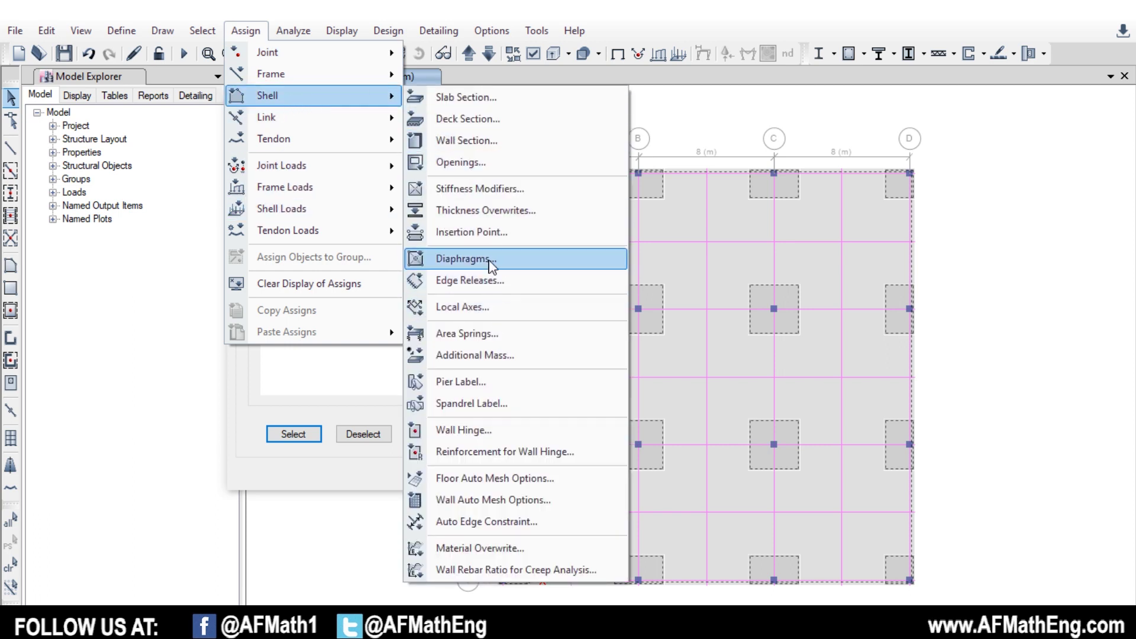
{"action": "left_click", "coordinate": [468, 258]}
{"action": "left_click", "coordinate": [468, 194]}
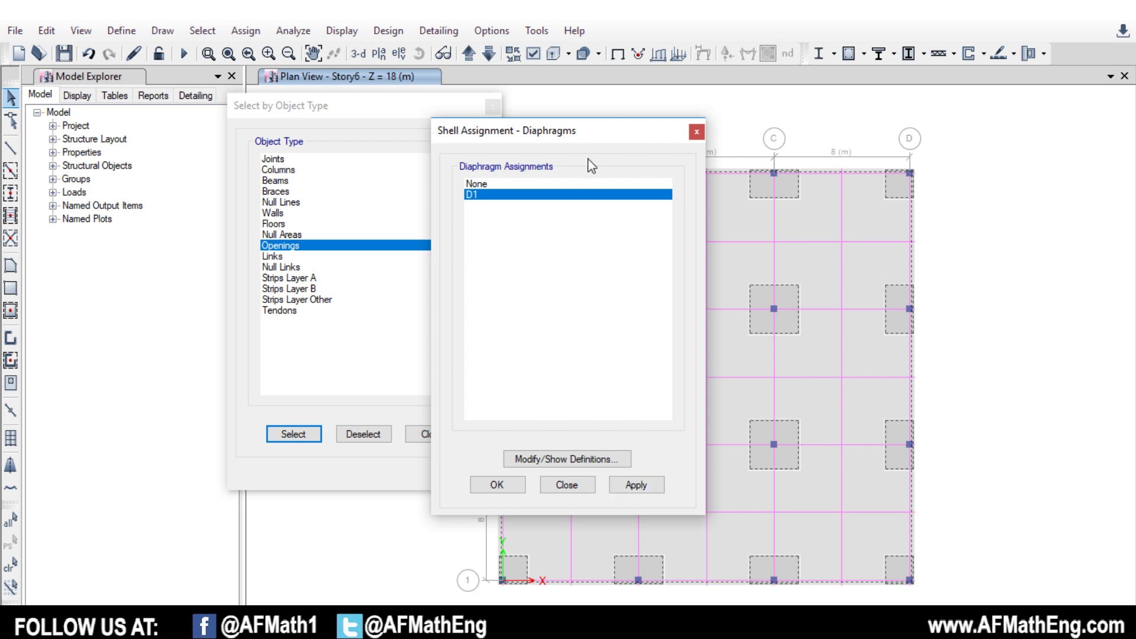
{"action": "left_click_drag", "start_coordinate": [589, 132], "coordinate": [260, 183]}
{"action": "left_click", "coordinate": [322, 536]}
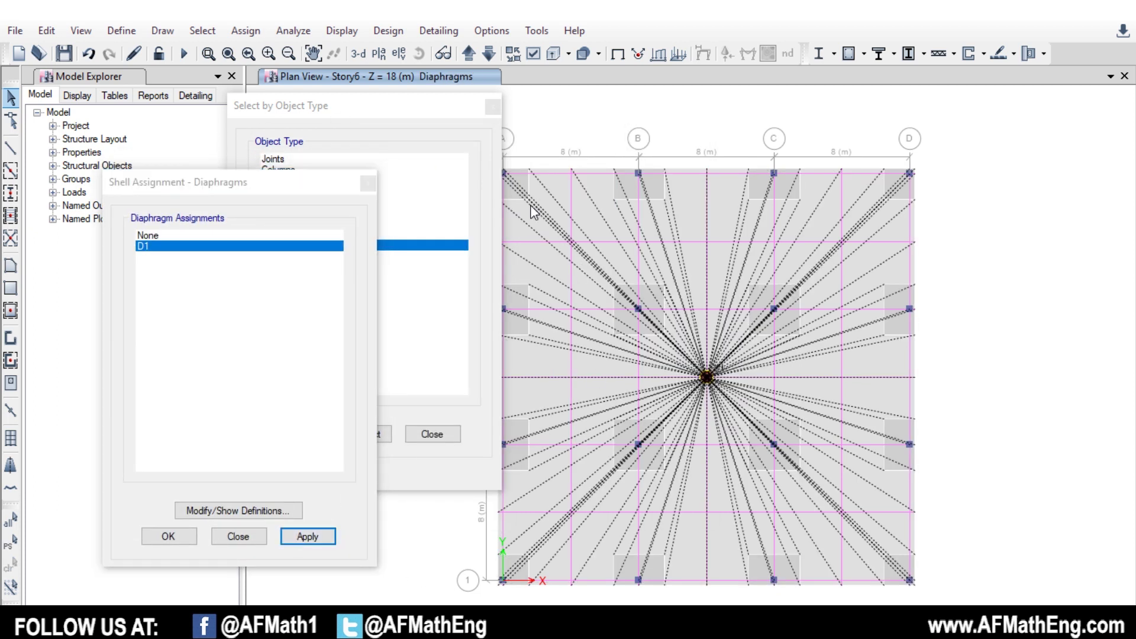
{"action": "left_click", "coordinate": [493, 106]}
{"action": "left_click", "coordinate": [368, 183]}
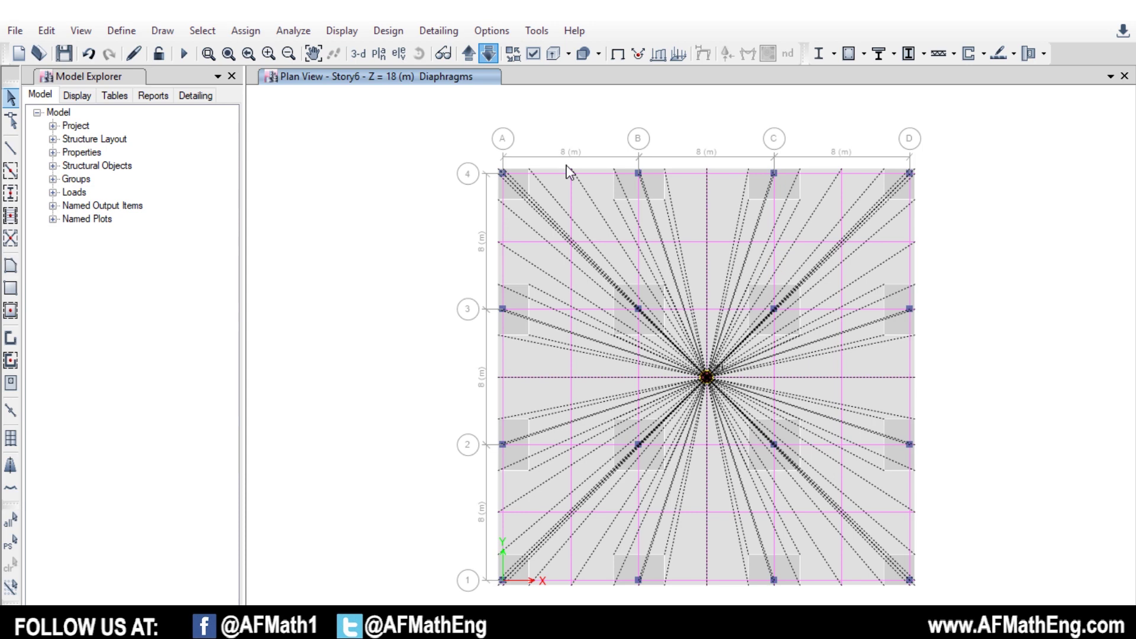
Step the plan view down to Base and back up to Story5 to check the diaphragm lines.
{"action": "left_click", "coordinate": [489, 54]}
{"action": "left_click", "coordinate": [489, 53]}
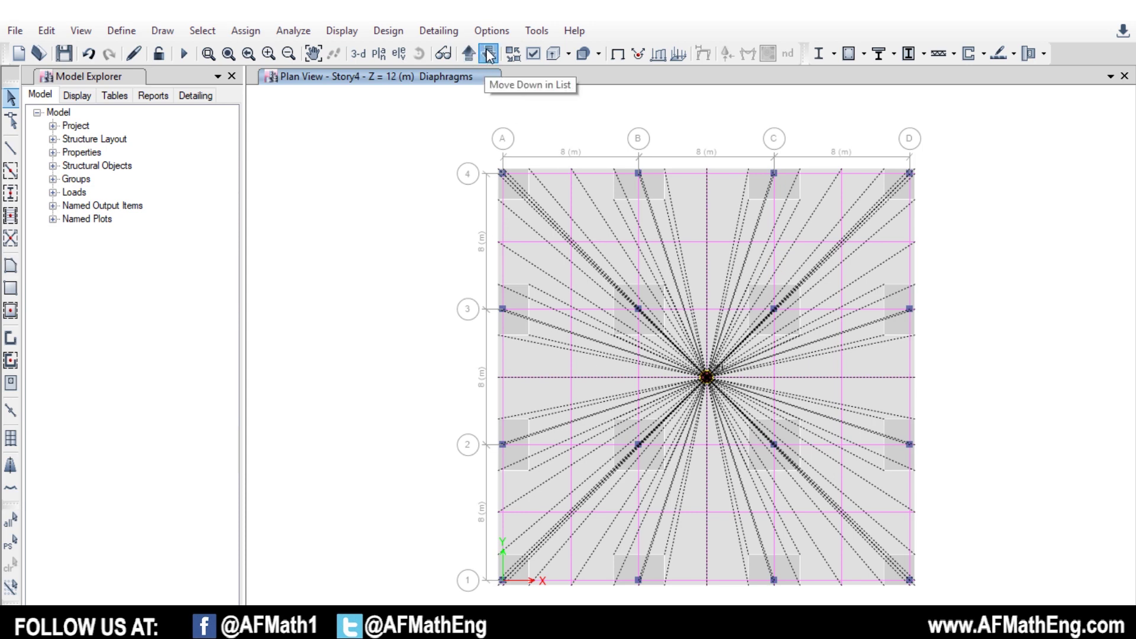
{"action": "left_click", "coordinate": [489, 53]}
{"action": "left_click", "coordinate": [489, 54]}
{"action": "left_click", "coordinate": [489, 53]}
{"action": "left_click", "coordinate": [489, 53]}
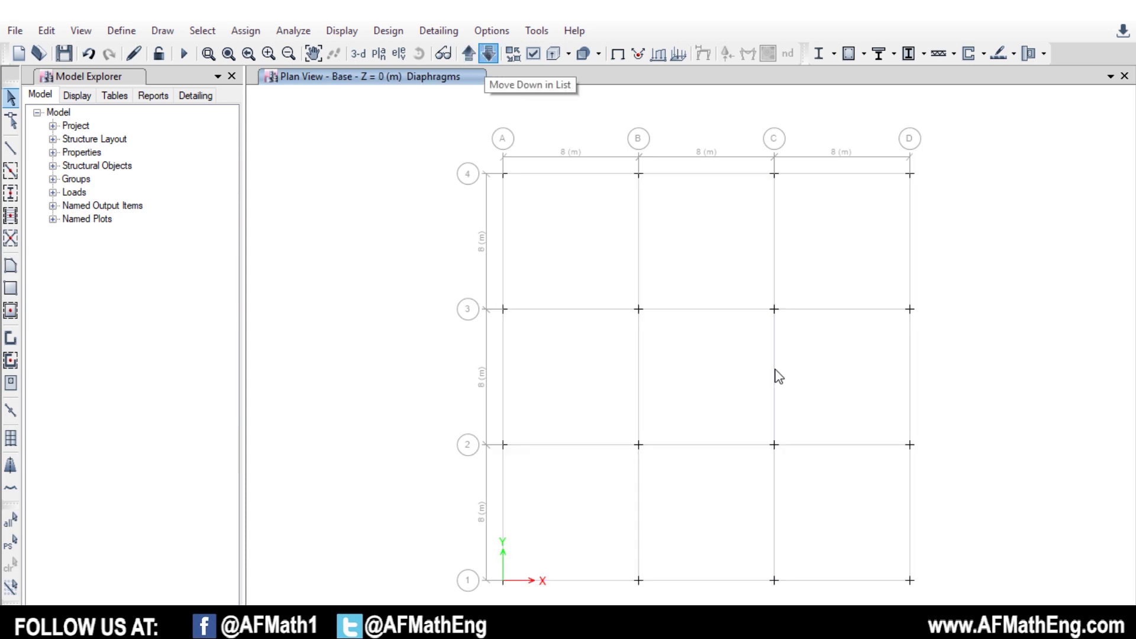
{"action": "left_click", "coordinate": [468, 54]}
{"action": "left_click", "coordinate": [468, 54]}
{"action": "left_click", "coordinate": [468, 55]}
{"action": "left_click", "coordinate": [468, 55]}
{"action": "left_click", "coordinate": [468, 55]}
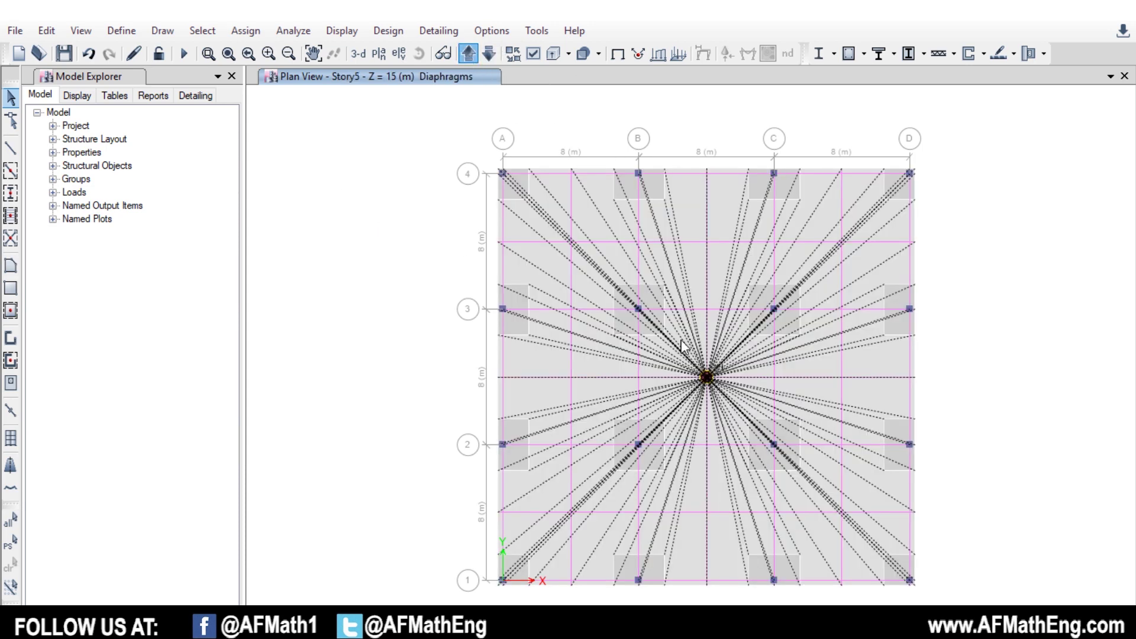
Select Wind in the load patterns, choose NBCC 2015, and close the user wind load table.
{"action": "left_click", "coordinate": [133, 34]}
{"action": "left_click", "coordinate": [199, 370]}
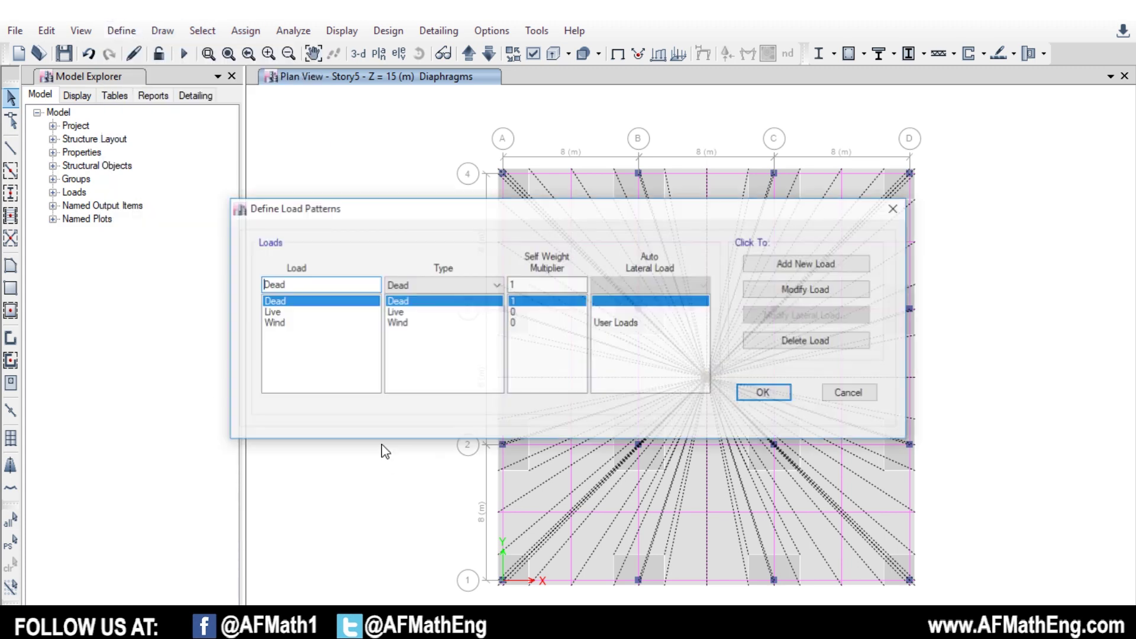
{"action": "left_click", "coordinate": [624, 325]}
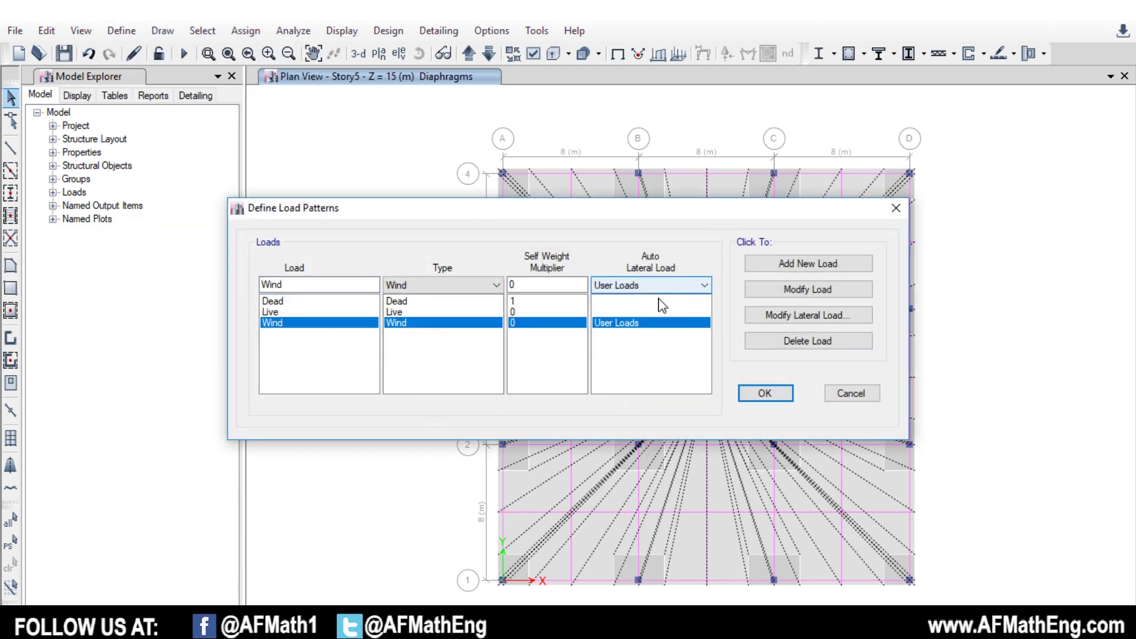
{"action": "left_click_drag", "start_coordinate": [661, 209], "coordinate": [655, 237]}
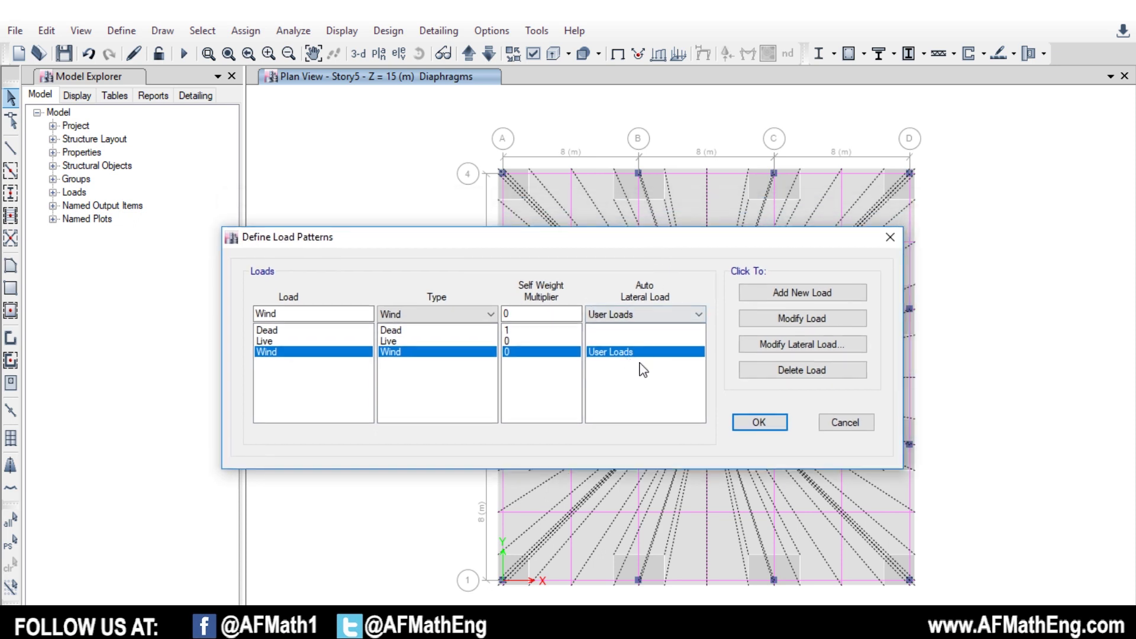
{"action": "left_click", "coordinate": [697, 318]}
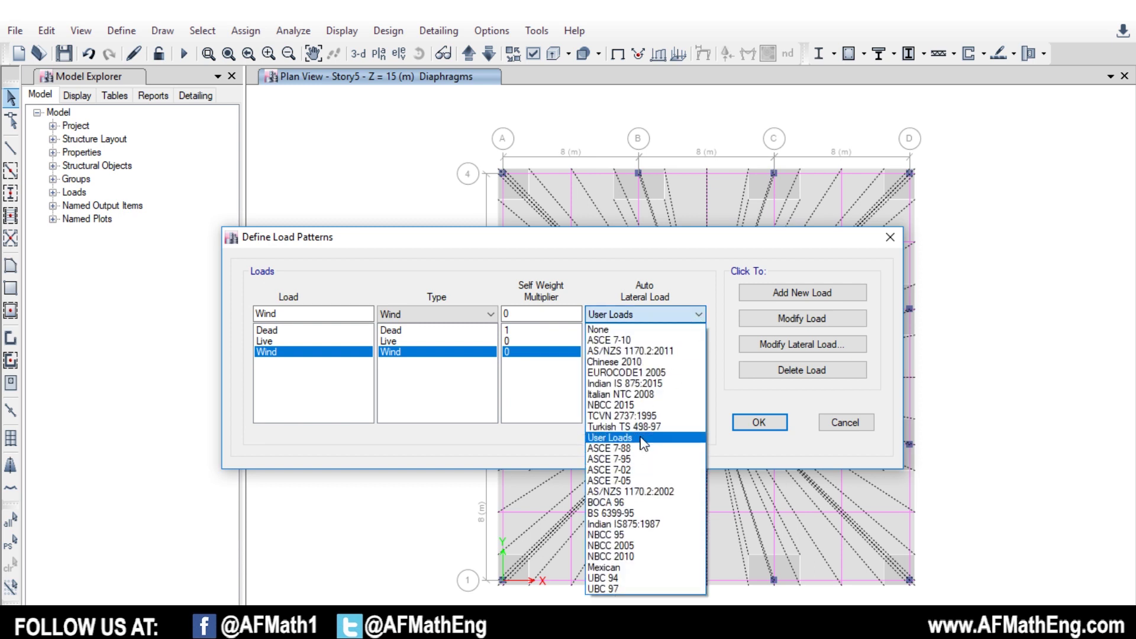
{"action": "left_click", "coordinate": [663, 405]}
{"action": "left_click", "coordinate": [793, 343]}
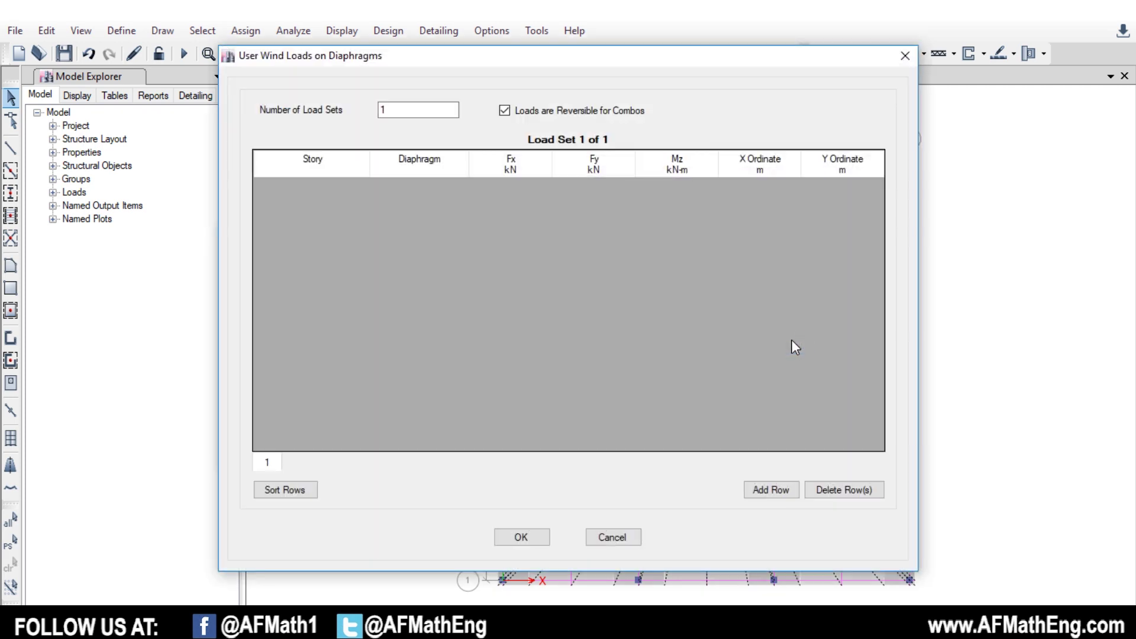
{"action": "left_click", "coordinate": [611, 537]}
Apply NBCC 2015 to Wind and show exposure widths: D1 on Story1–Story6 at 24.6 m.
{"action": "left_click", "coordinate": [621, 318]}
{"action": "left_click", "coordinate": [665, 406]}
{"action": "left_click", "coordinate": [801, 319]}
{"action": "left_click", "coordinate": [769, 346]}
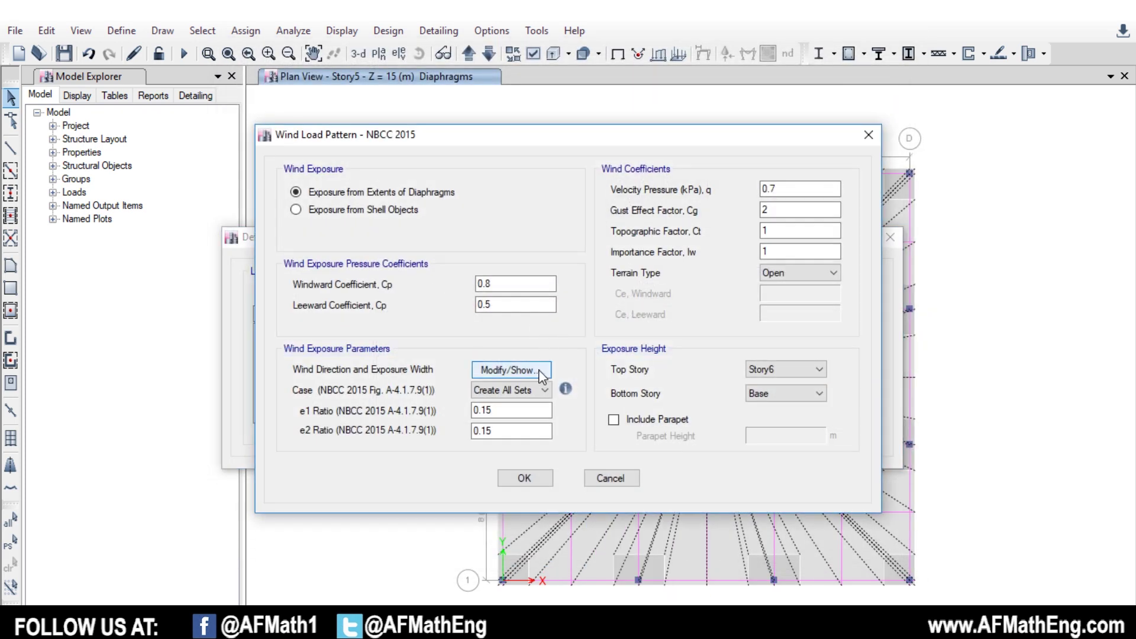
{"action": "left_click", "coordinate": [511, 370]}
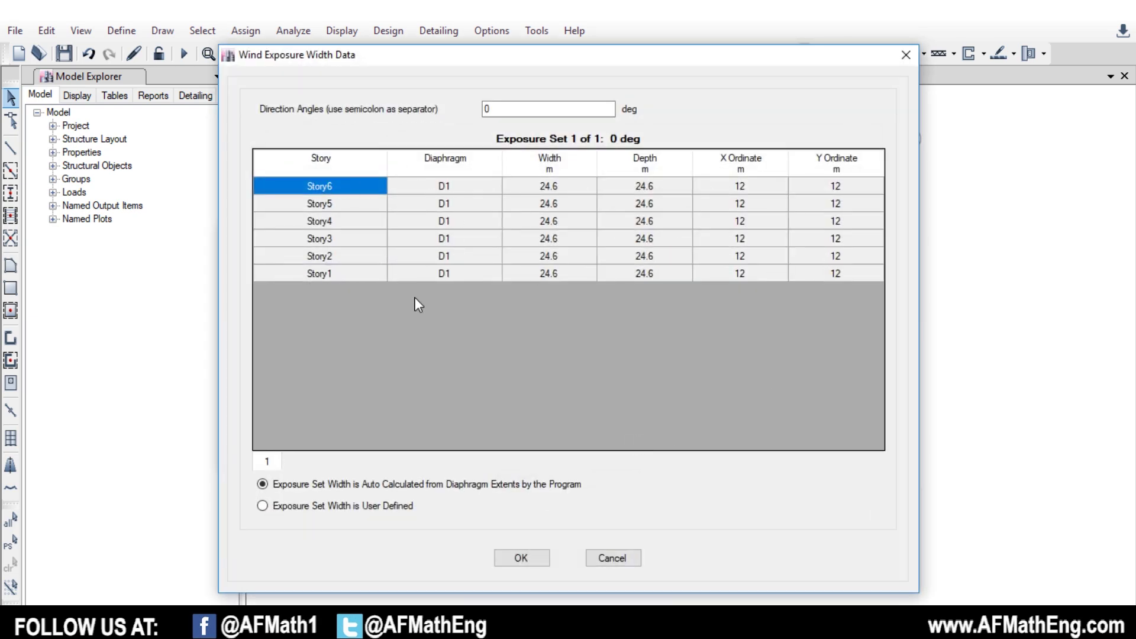
Check the 24.6 m exposure width and depth for each storey down to Story1.
{"action": "left_click", "coordinate": [563, 185]}
{"action": "left_click", "coordinate": [643, 188]}
{"action": "left_click", "coordinate": [630, 205]}
{"action": "left_click", "coordinate": [625, 221]}
{"action": "left_click", "coordinate": [549, 238]}
{"action": "left_click", "coordinate": [549, 257]}
{"action": "left_click", "coordinate": [549, 273]}
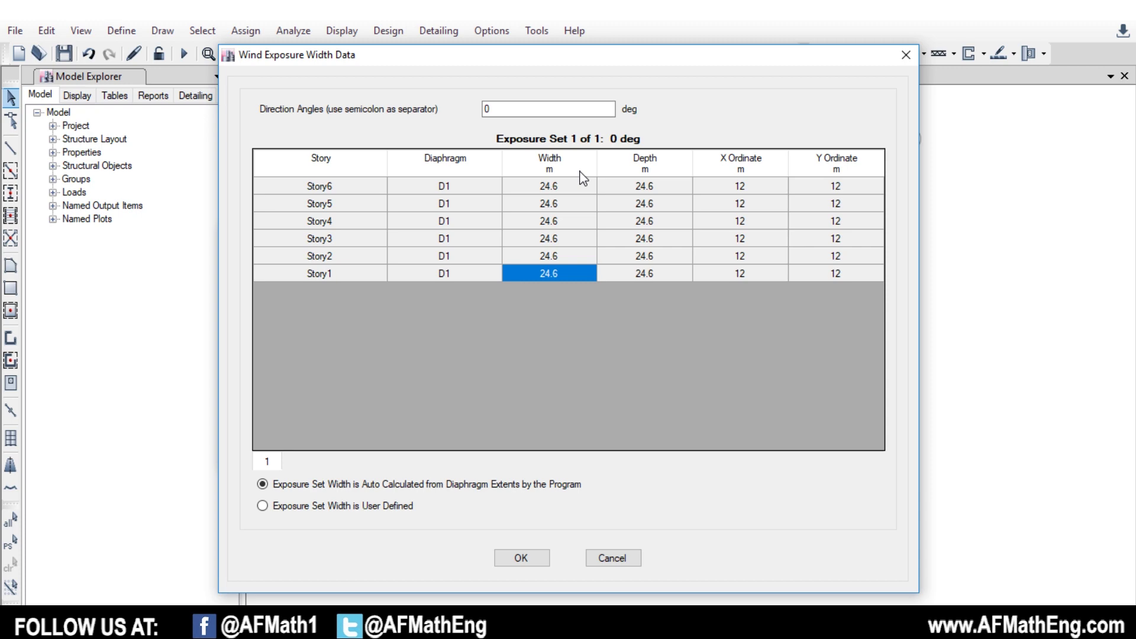
Close the exposure table, then accept the NBCC 2015 wind parameters and the load patterns.
{"action": "key", "text": "Return"}
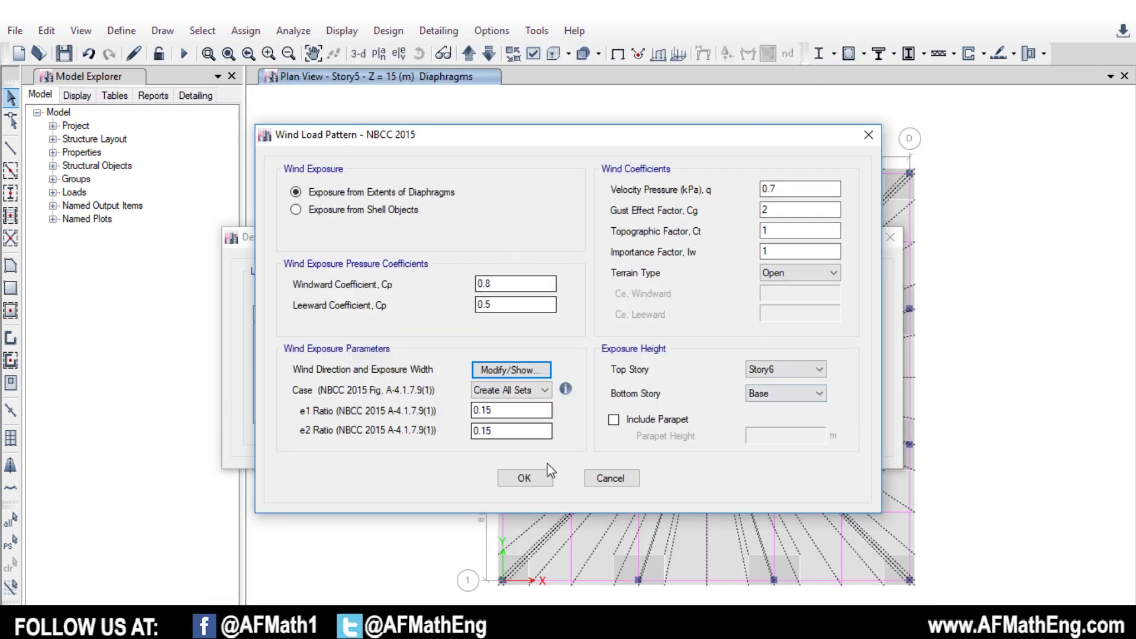
{"action": "left_click", "coordinate": [540, 480]}
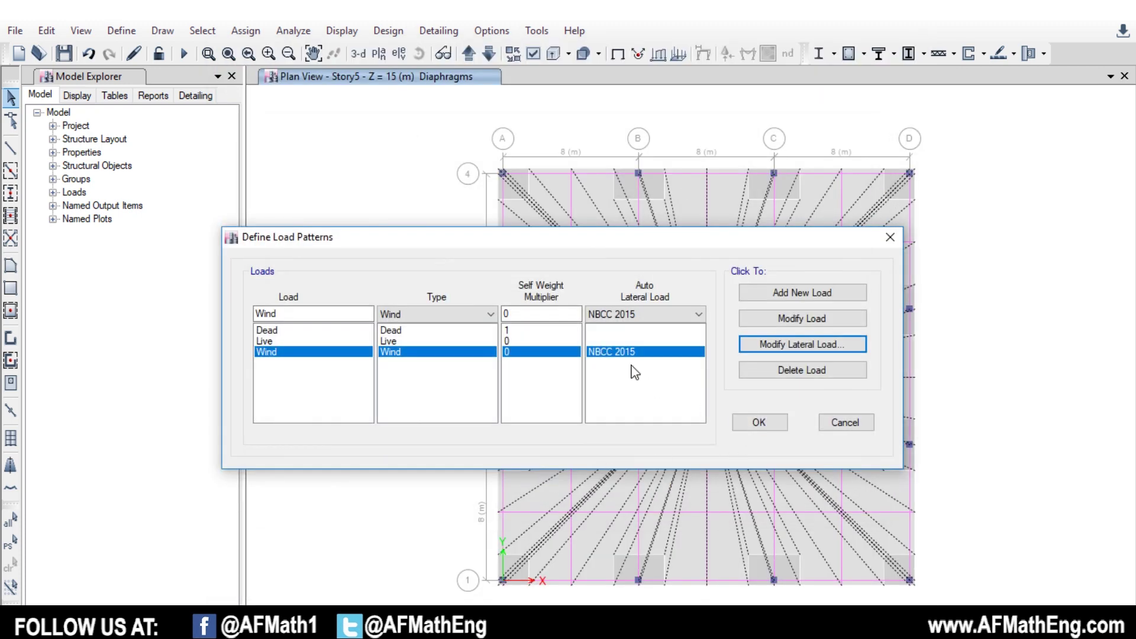
{"action": "left_click", "coordinate": [761, 422]}
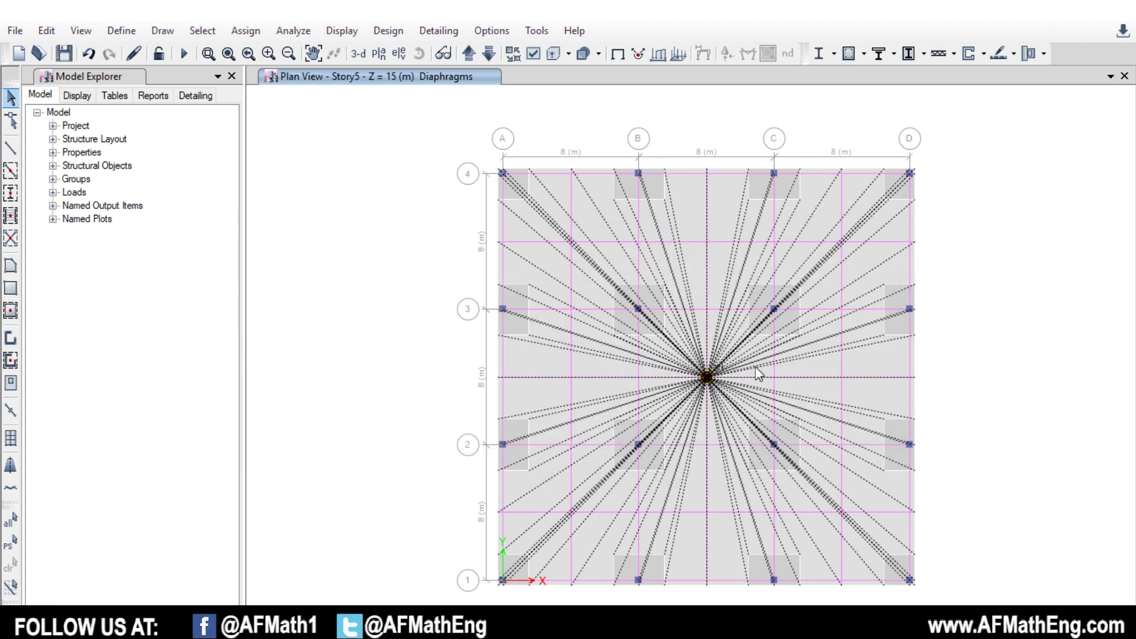
Run the analysis and show the Dead-load deformed shape in mm in a 3-D view.
{"action": "left_click", "coordinate": [185, 55]}
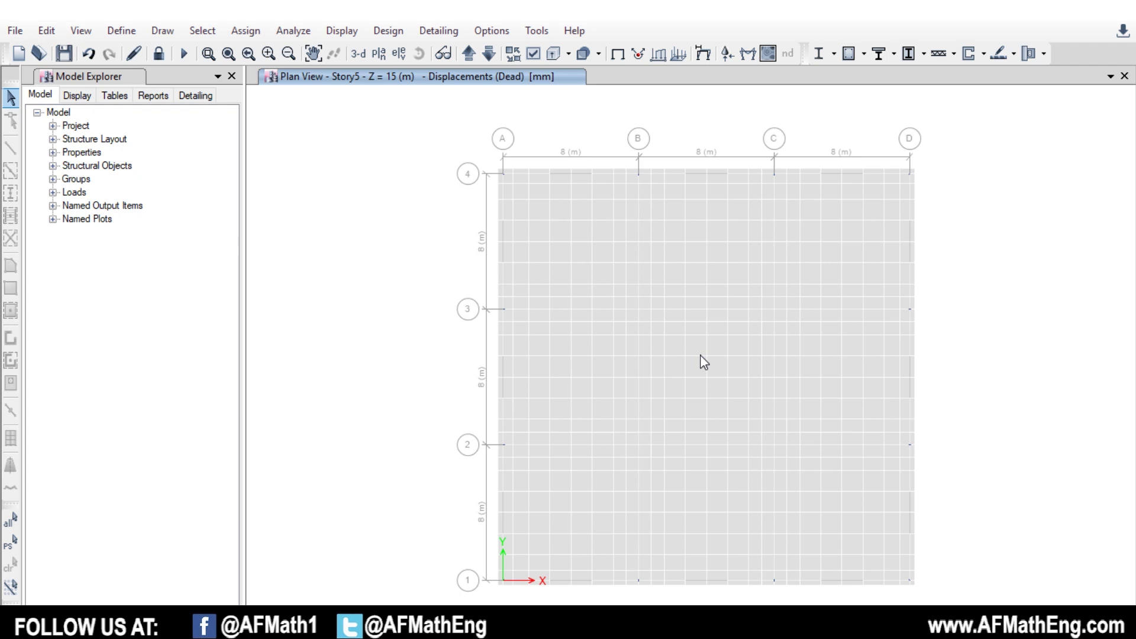
{"action": "left_click", "coordinate": [358, 54]}
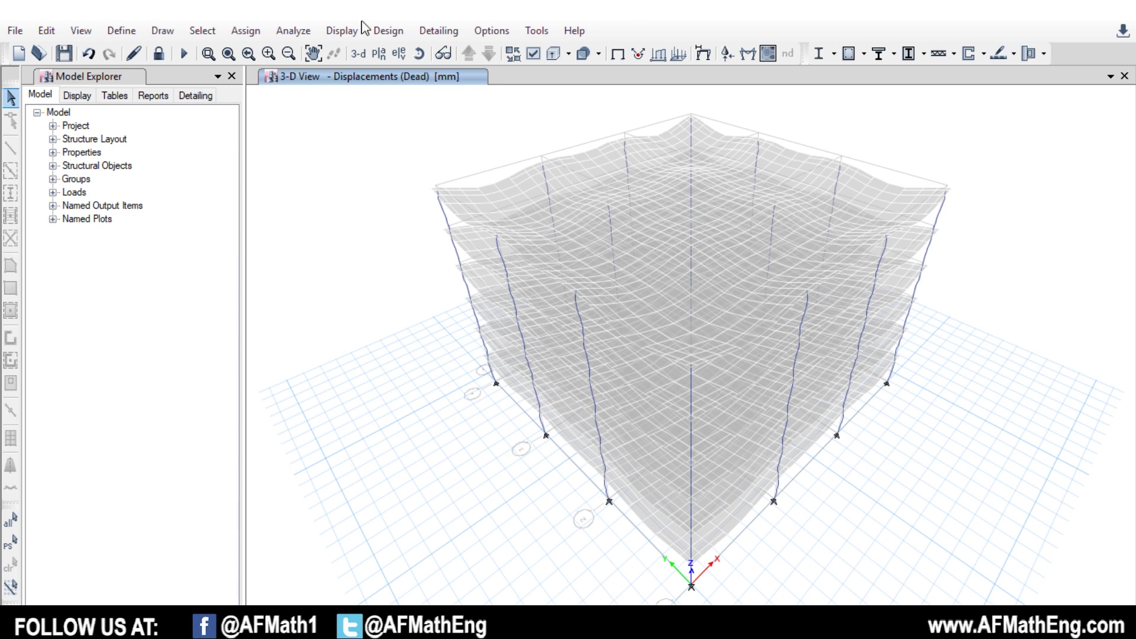
{"action": "left_click", "coordinate": [342, 32]}
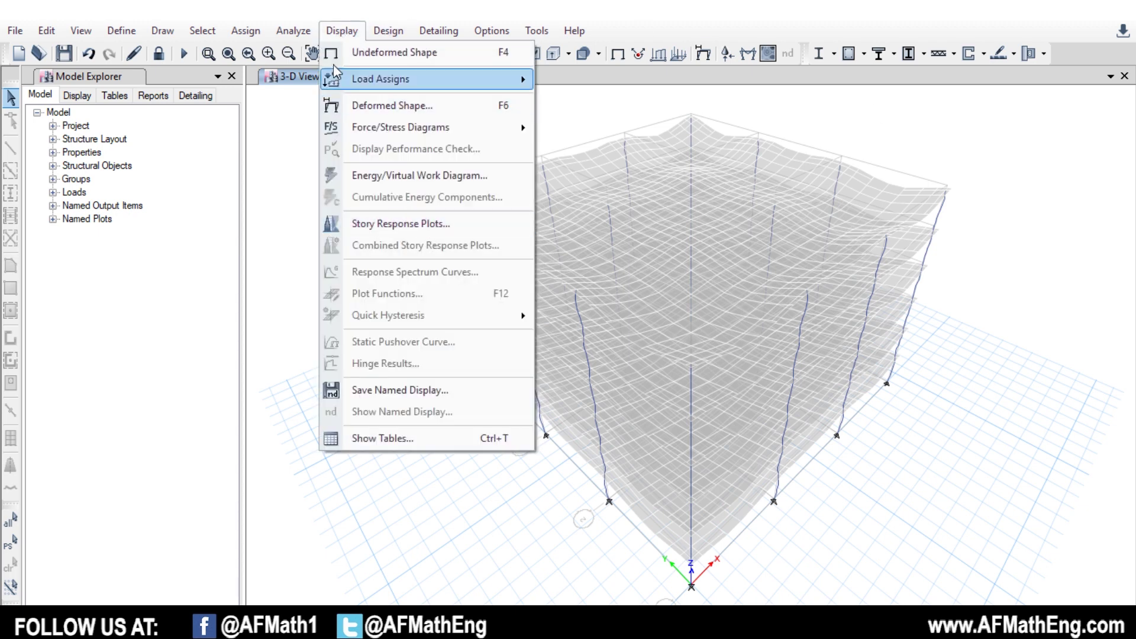
Create a story response plot of auto lateral loads applied to diaphragms.
{"action": "left_click", "coordinate": [425, 236]}
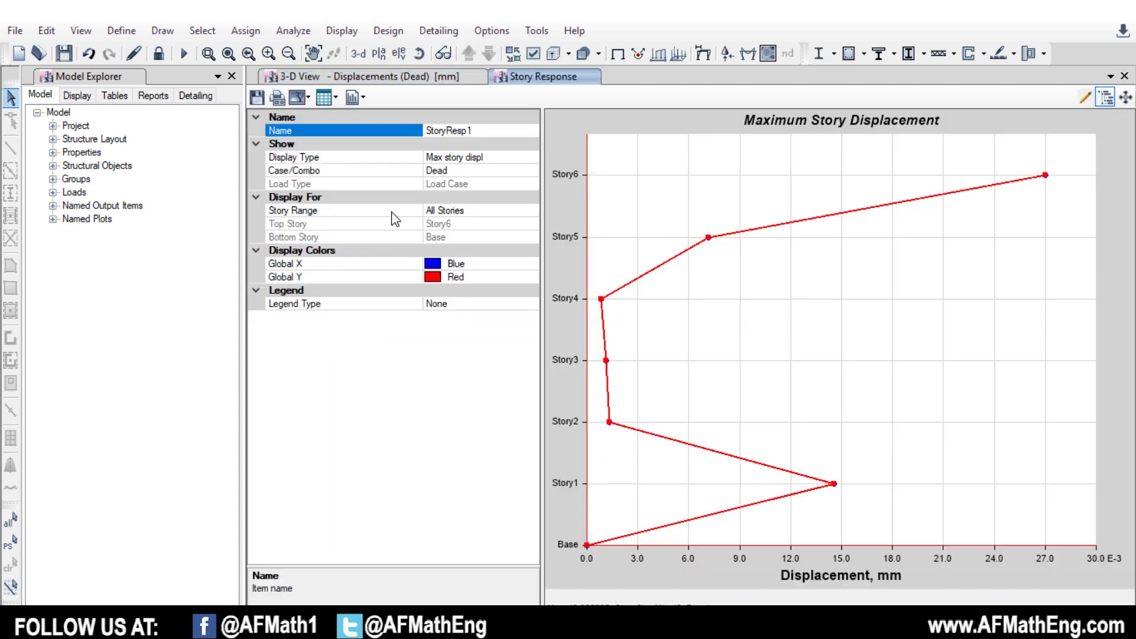
{"action": "left_click_drag", "start_coordinate": [541, 143], "coordinate": [596, 151]}
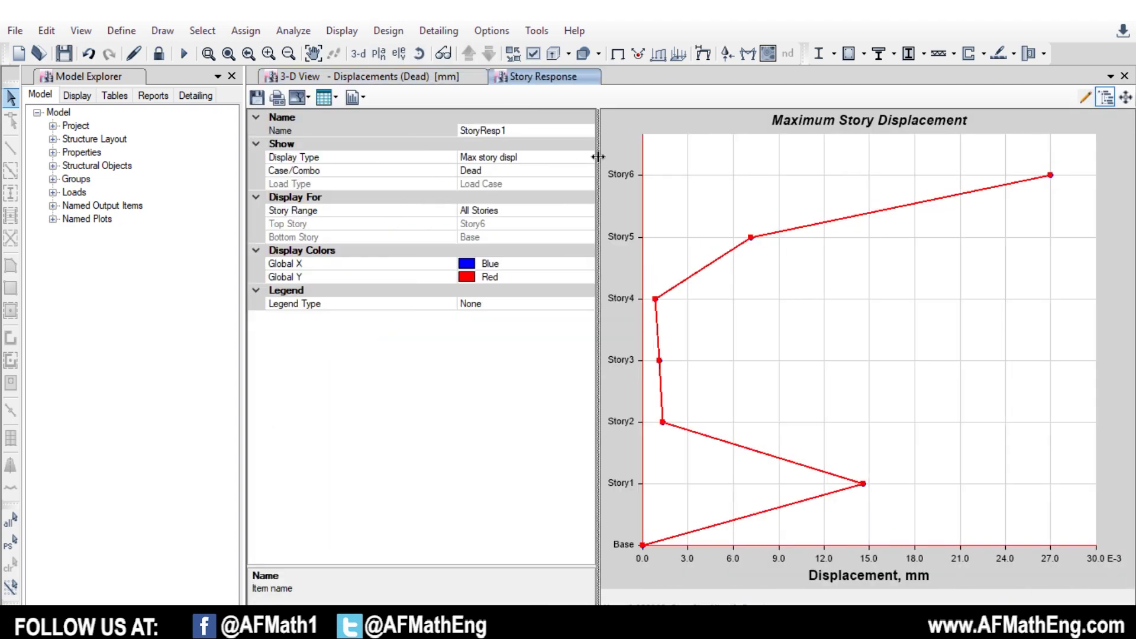
{"action": "left_click", "coordinate": [594, 157]}
{"action": "left_click", "coordinate": [587, 157]}
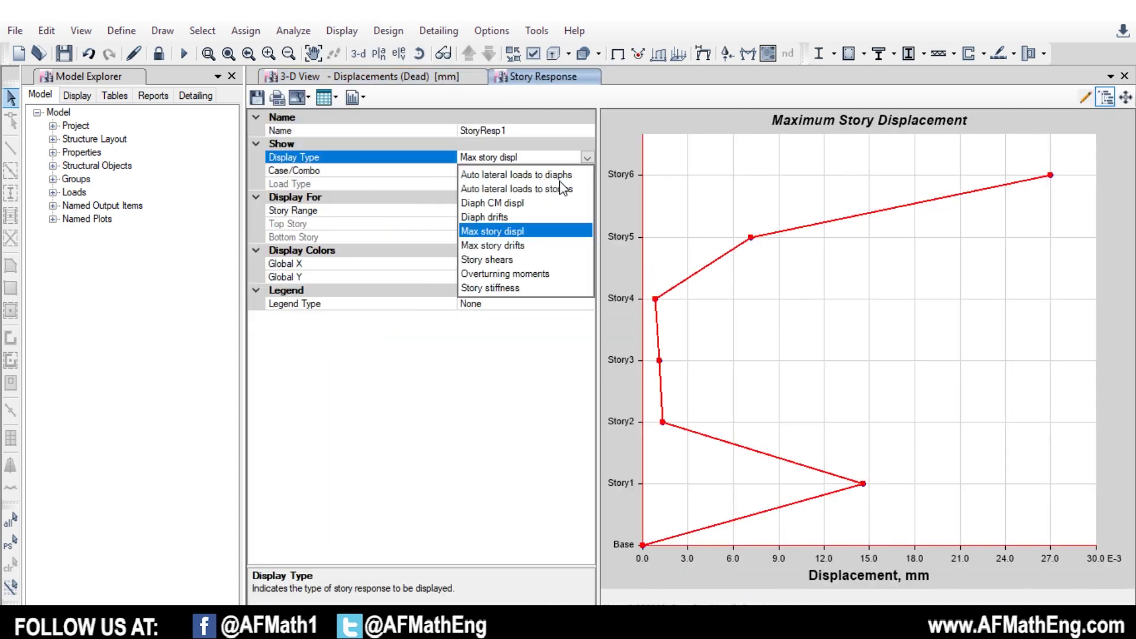
{"action": "left_click", "coordinate": [557, 176]}
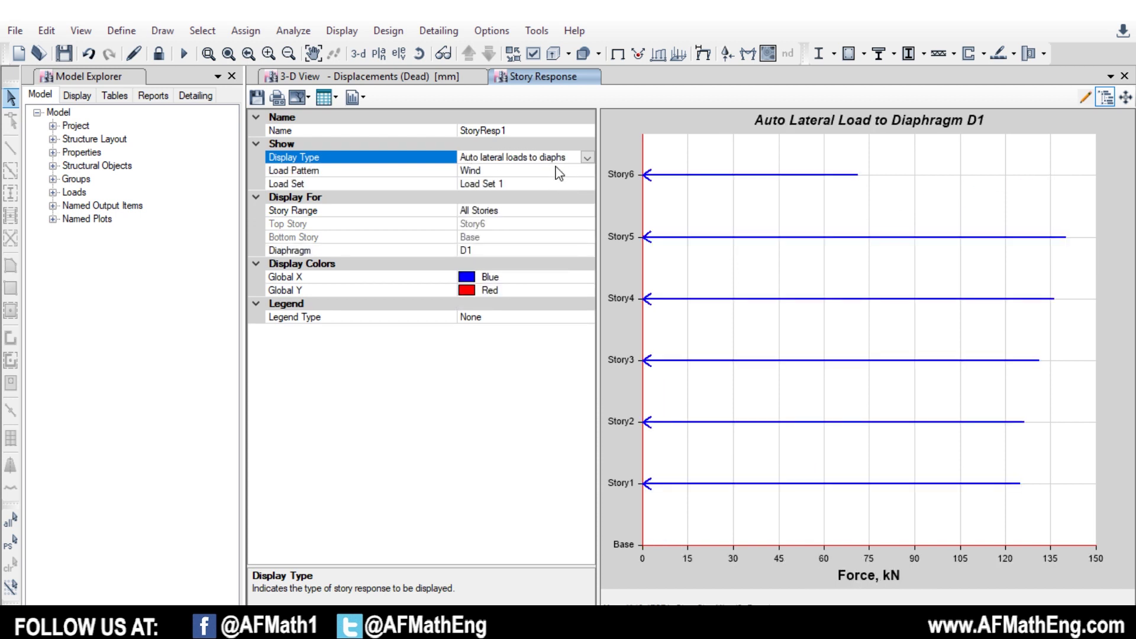
Step through wind Load Sets 2, 3, 4, 5 and 7, reset to Load Set 1, then return to 3-D.
{"action": "left_click", "coordinate": [520, 183]}
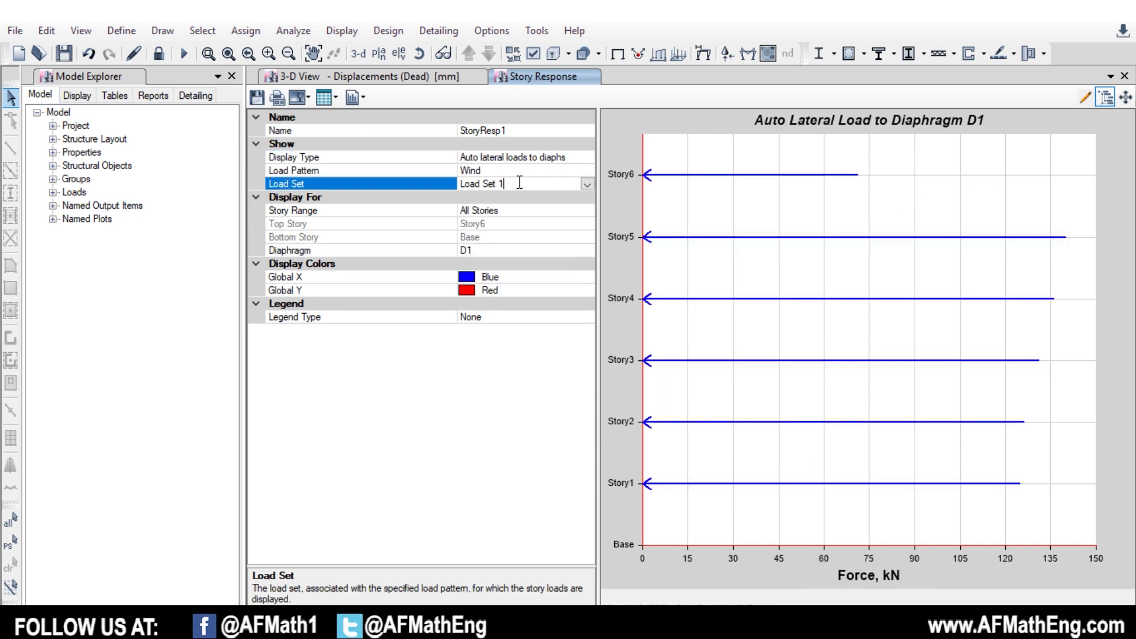
{"action": "left_click", "coordinate": [586, 184]}
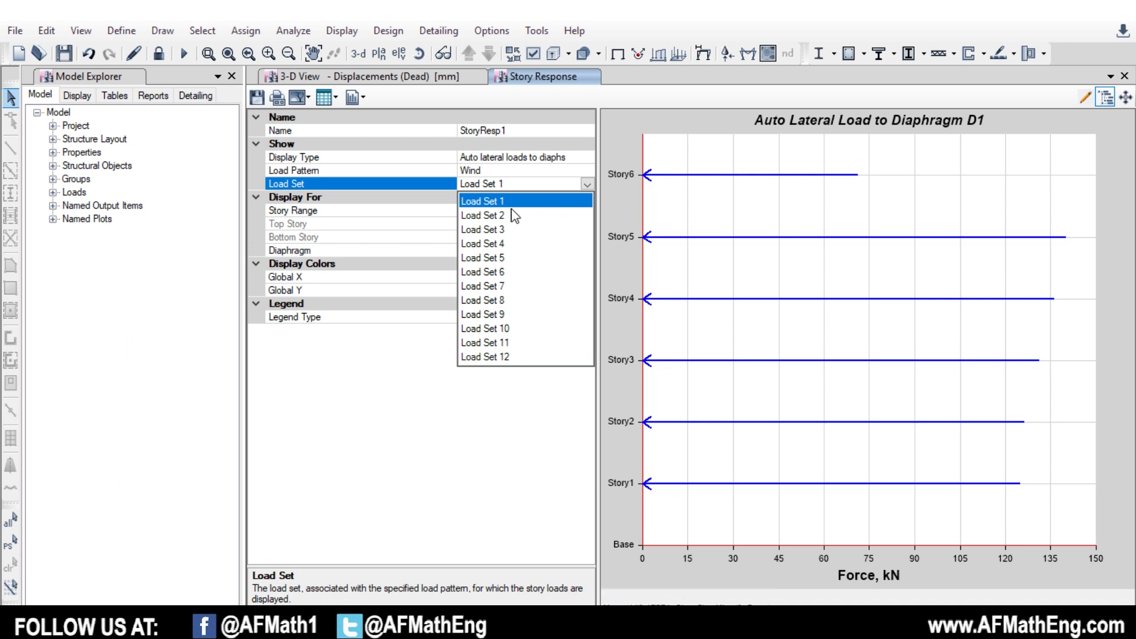
{"action": "left_click", "coordinate": [509, 216]}
{"action": "left_click", "coordinate": [587, 184]}
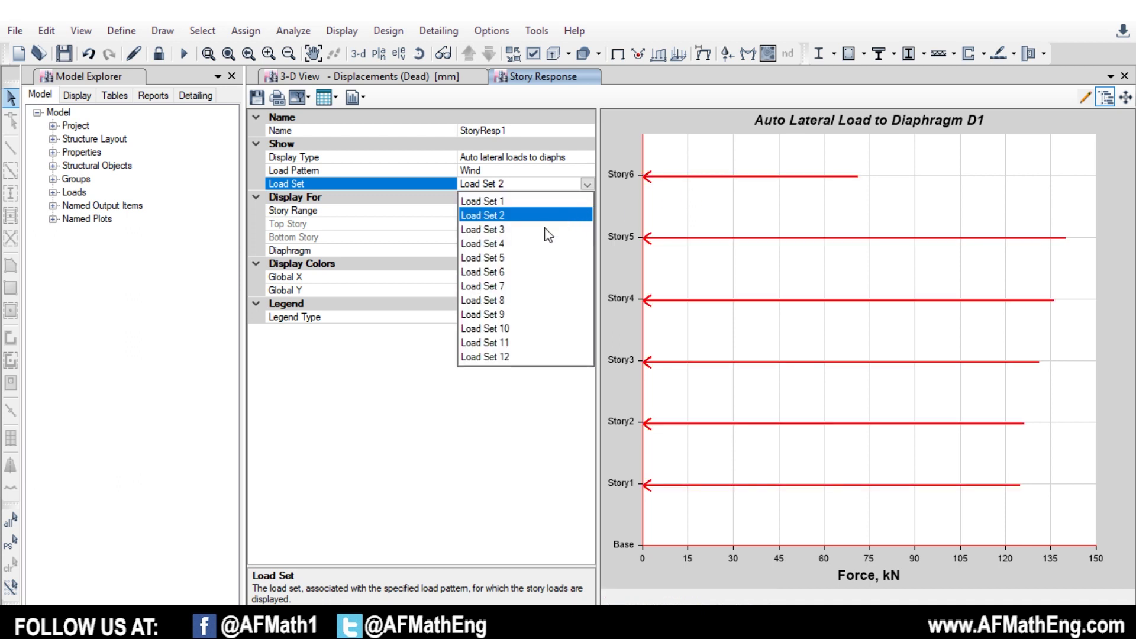
{"action": "left_click", "coordinate": [548, 228]}
{"action": "left_click", "coordinate": [587, 186]}
{"action": "left_click", "coordinate": [554, 244]}
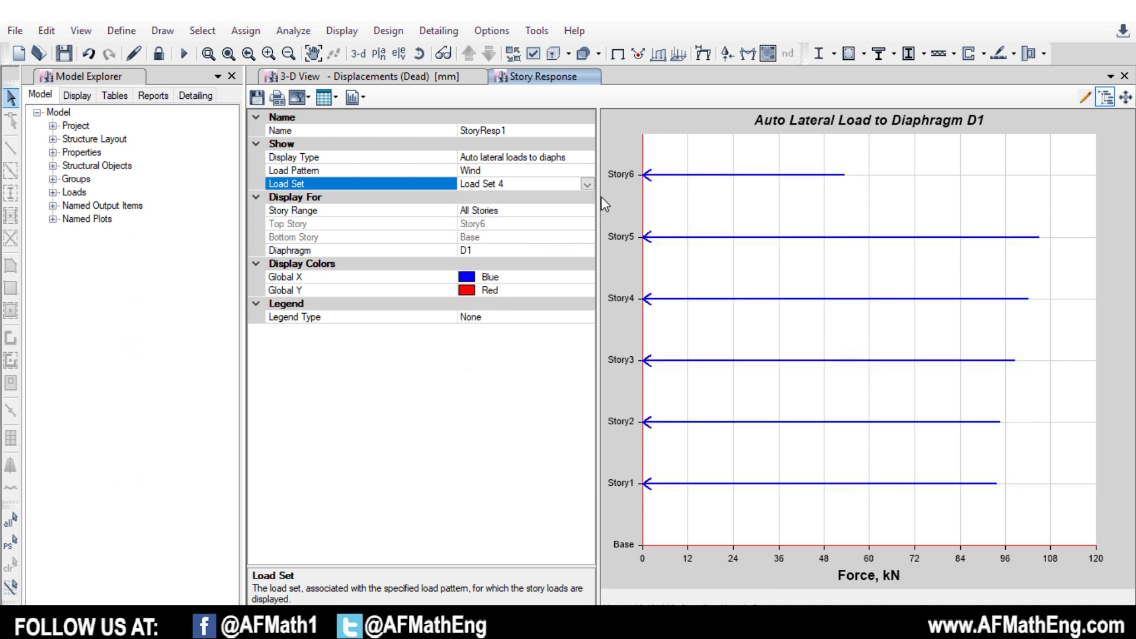
{"action": "left_click", "coordinate": [587, 185]}
{"action": "left_click", "coordinate": [535, 264]}
{"action": "left_click", "coordinate": [587, 184]}
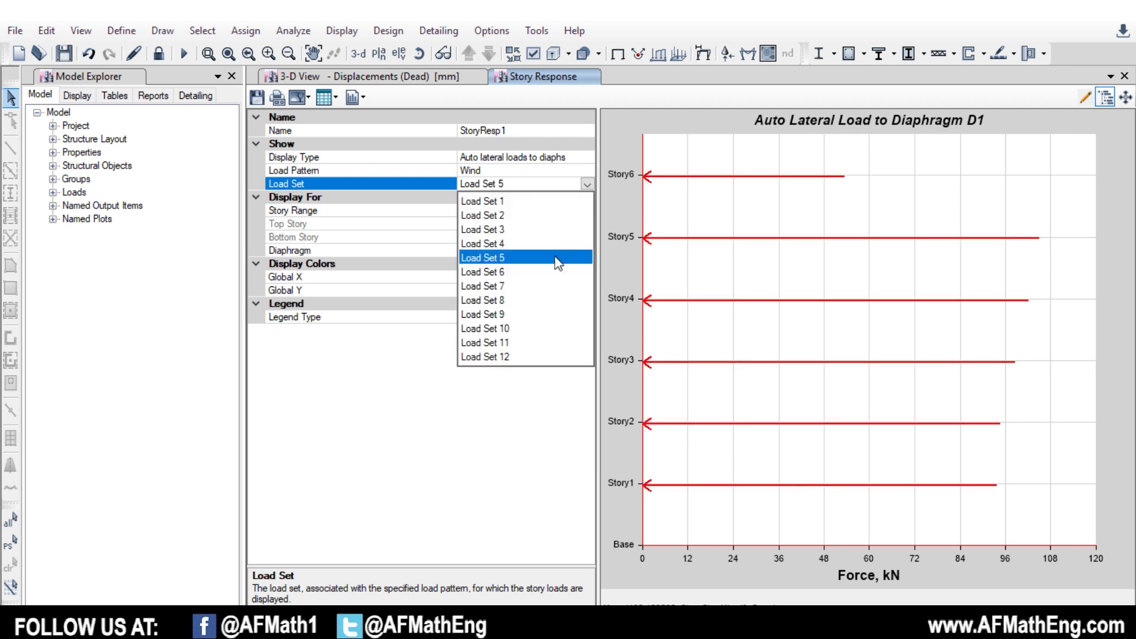
{"action": "left_click", "coordinate": [533, 286]}
{"action": "left_click", "coordinate": [571, 186]}
{"action": "left_click", "coordinate": [572, 186]}
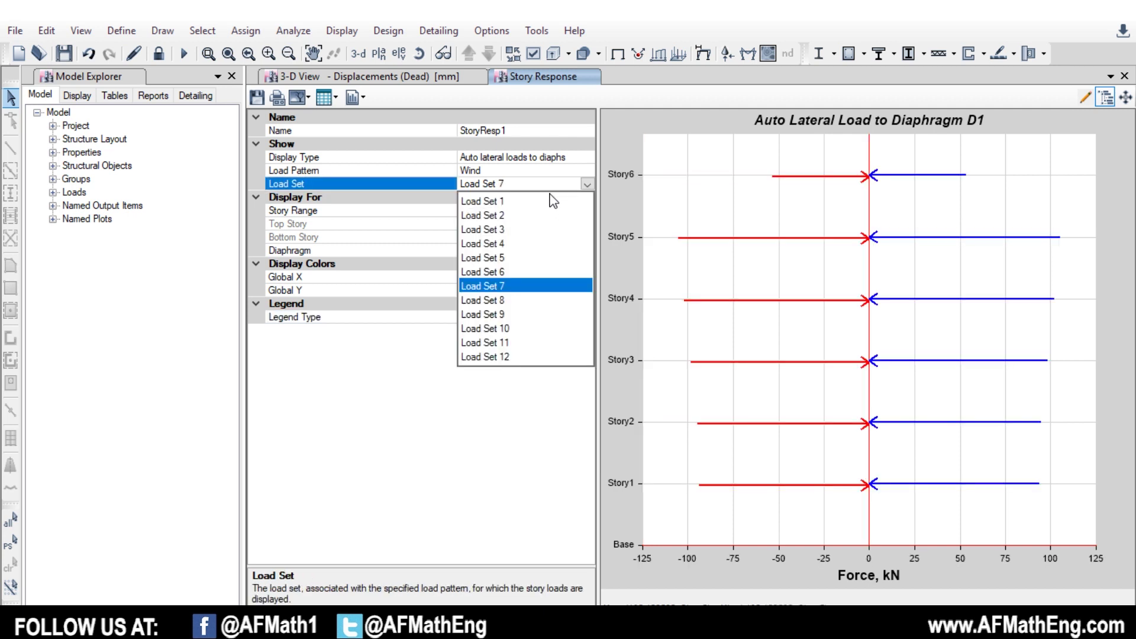
{"action": "left_click", "coordinate": [541, 199]}
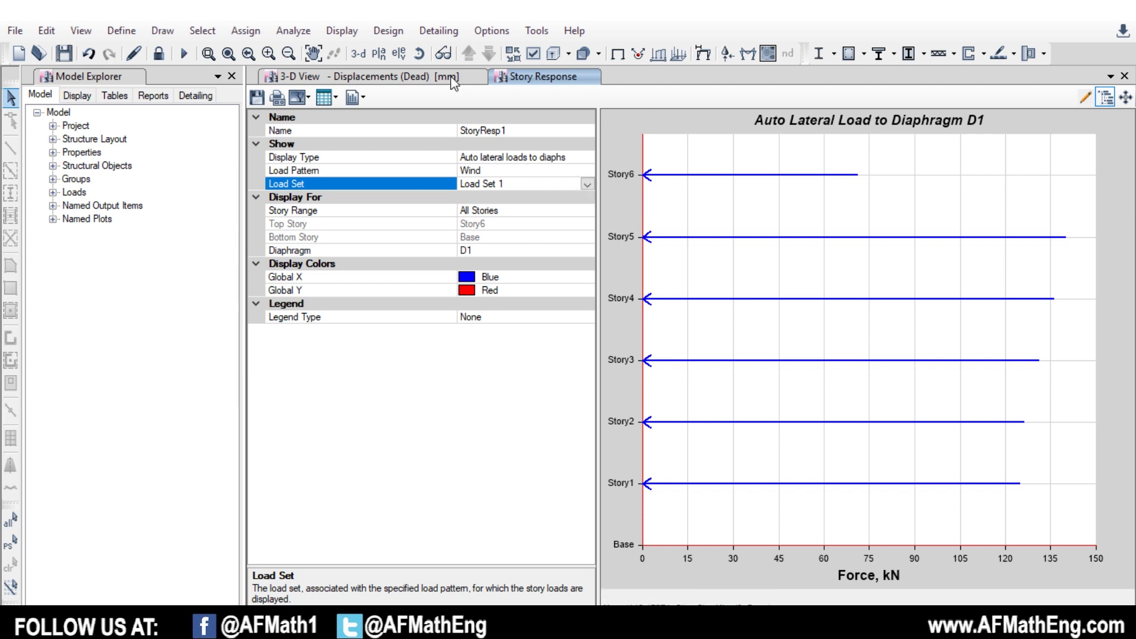
{"action": "left_click", "coordinate": [432, 77]}
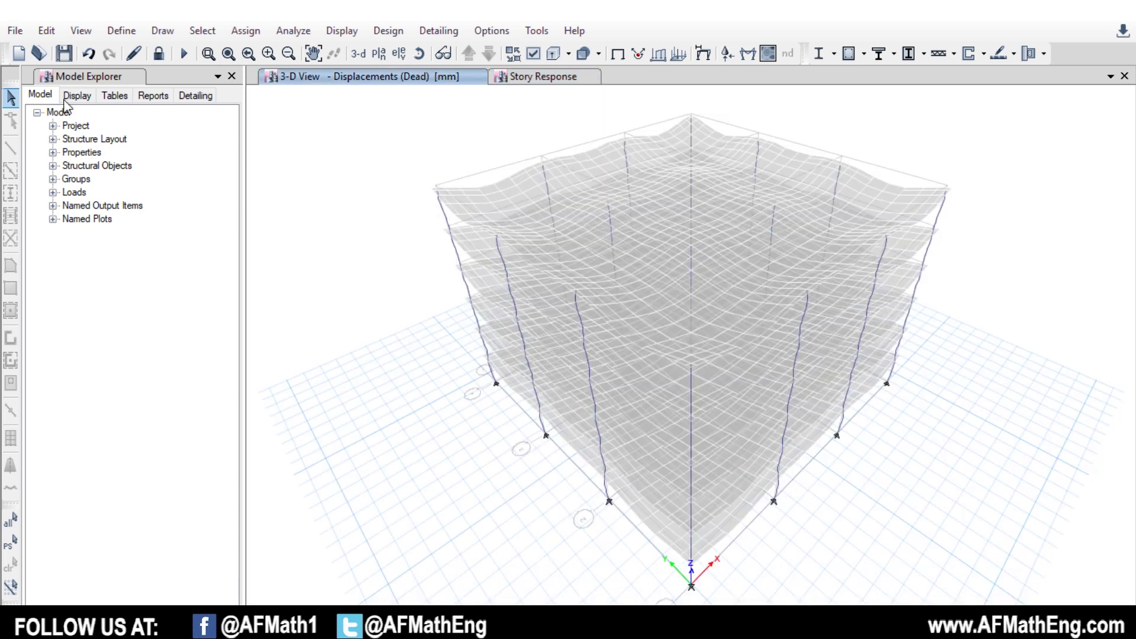
Display the Base Reactions table from Analysis > Results > Reactions and enlarge its pane.
{"action": "left_click", "coordinate": [116, 98]}
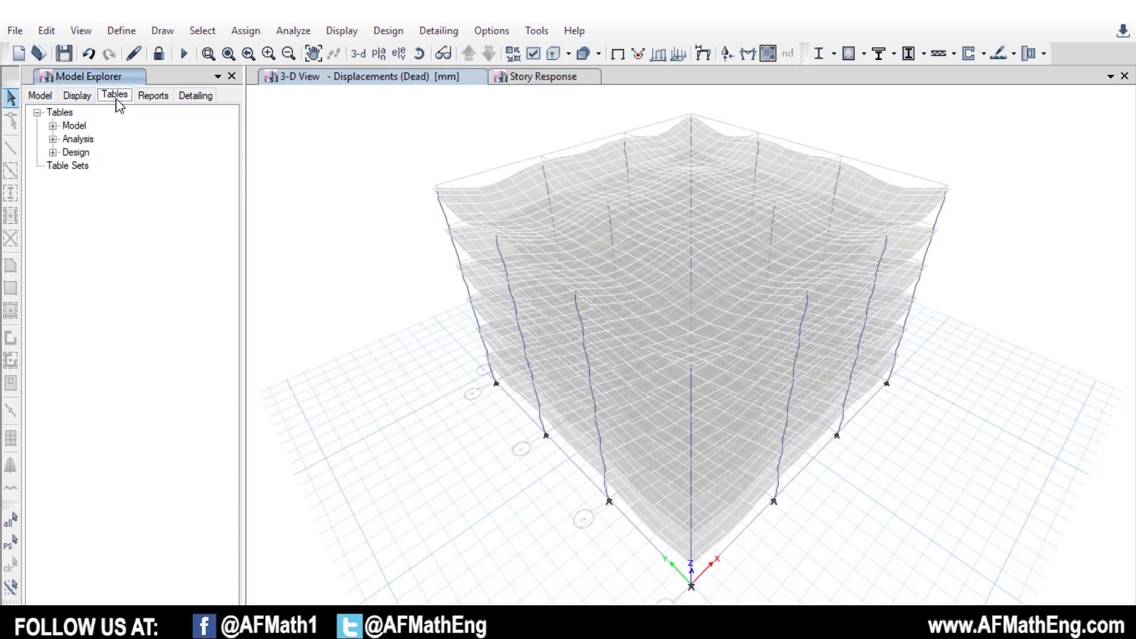
{"action": "left_click", "coordinate": [52, 139]}
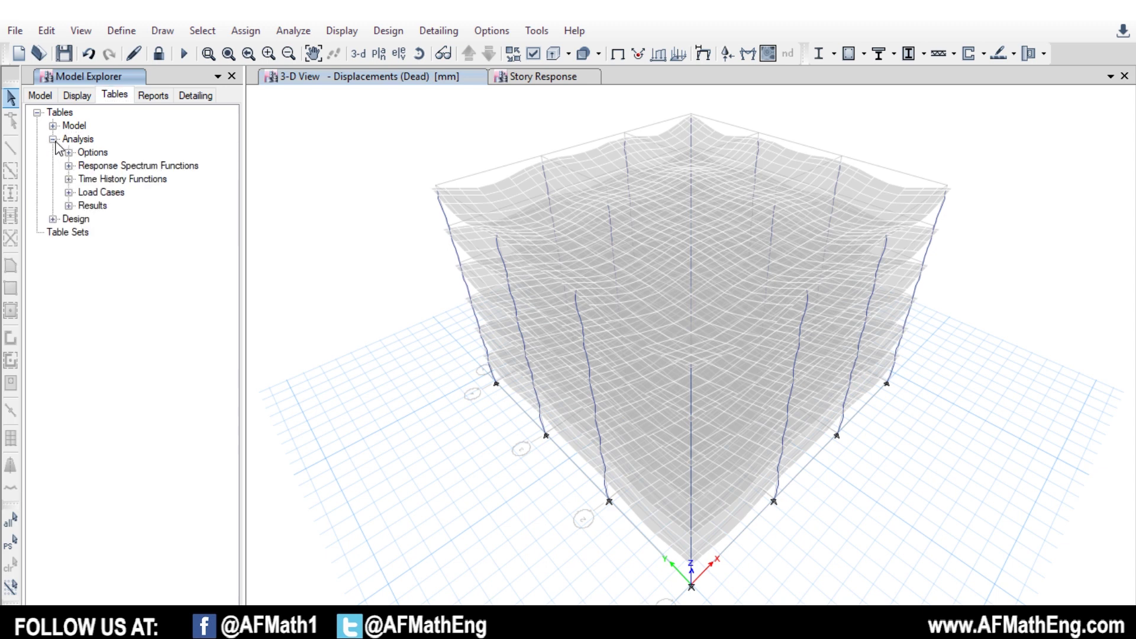
{"action": "left_click", "coordinate": [69, 205]}
{"action": "left_click", "coordinate": [85, 232]}
{"action": "right_click", "coordinate": [139, 245]}
{"action": "left_click", "coordinate": [270, 290]}
{"action": "left_click_drag", "start_coordinate": [744, 454], "coordinate": [711, 224]}
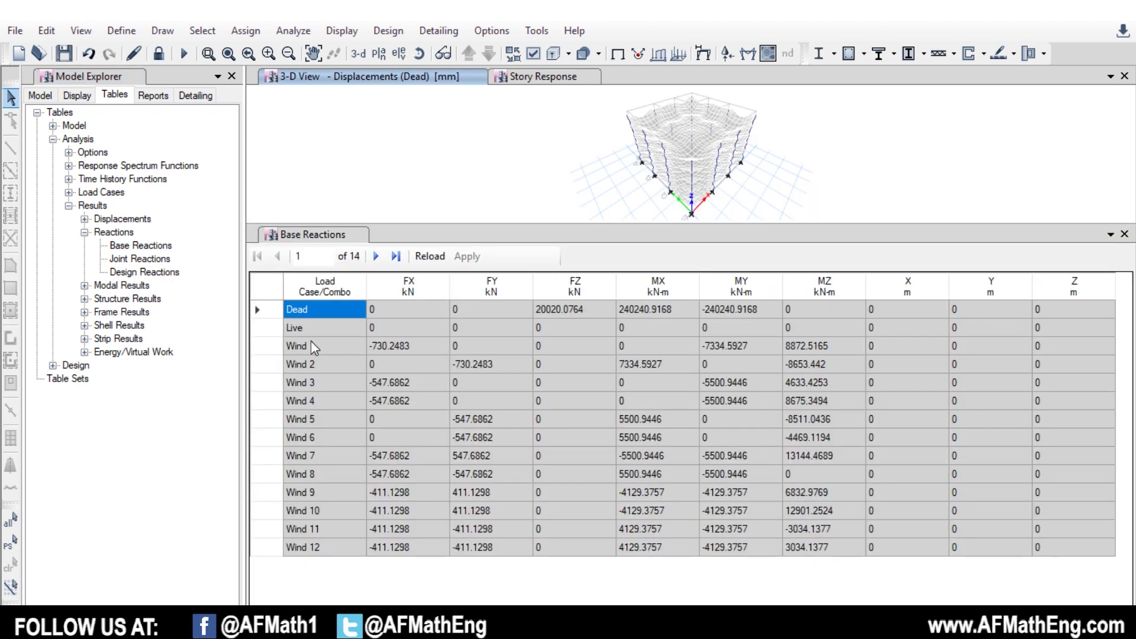
Compare the Wind 1 FX and Wind 2 FY base shears against the Live case FX.
{"action": "left_click", "coordinate": [381, 348]}
{"action": "left_click", "coordinate": [484, 368]}
{"action": "left_click", "coordinate": [421, 354]}
{"action": "left_click", "coordinate": [492, 372]}
{"action": "left_click", "coordinate": [443, 349]}
{"action": "left_click", "coordinate": [482, 358]}
{"action": "left_click", "coordinate": [437, 350]}
{"action": "left_click", "coordinate": [484, 366]}
{"action": "left_click", "coordinate": [413, 329]}
{"action": "left_click", "coordinate": [418, 343]}
{"action": "left_click", "coordinate": [478, 368]}
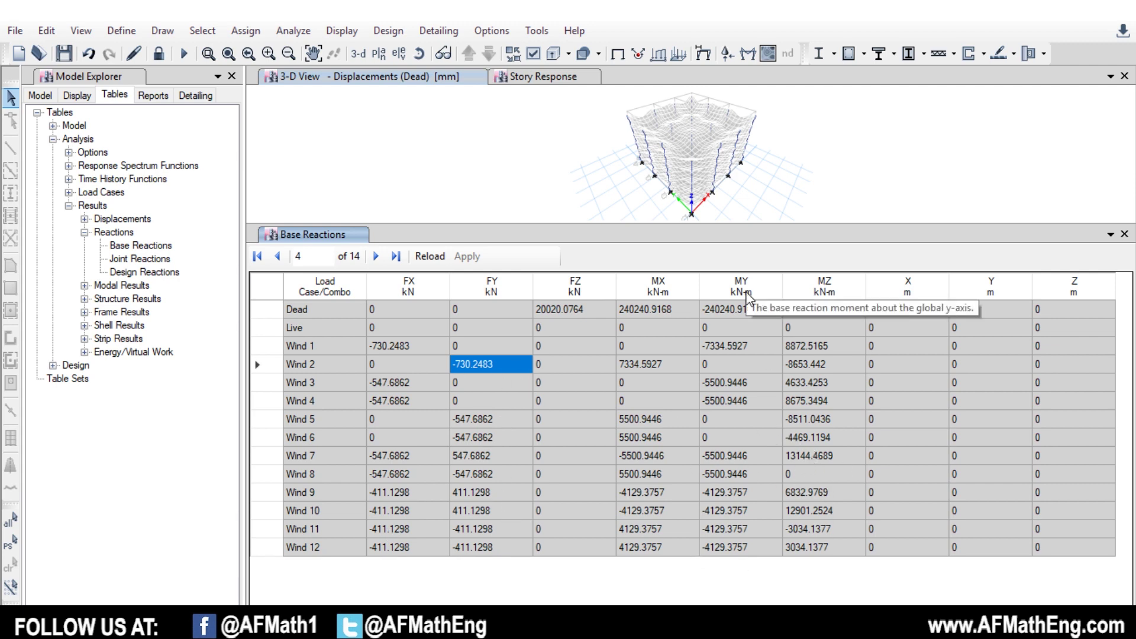
Review the Wind 7 MZ of 13144.4689 and the MX/MY moments for Wind 1–12.
{"action": "left_click", "coordinate": [800, 457]}
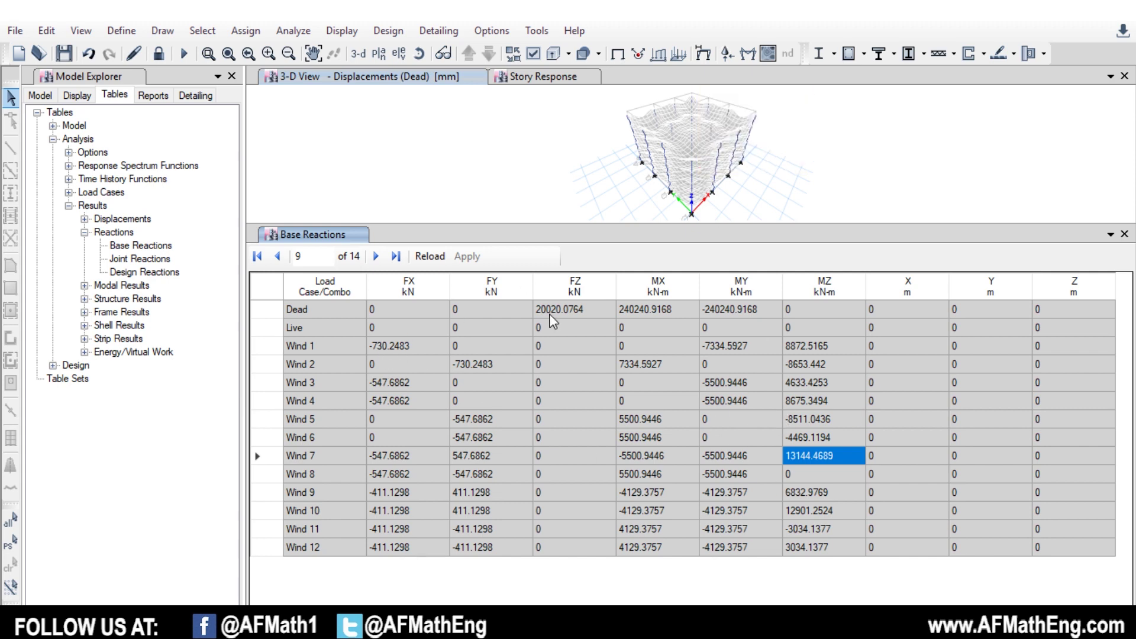
{"action": "left_click_drag", "start_coordinate": [627, 367], "coordinate": [739, 548]}
{"action": "left_click", "coordinate": [739, 529]}
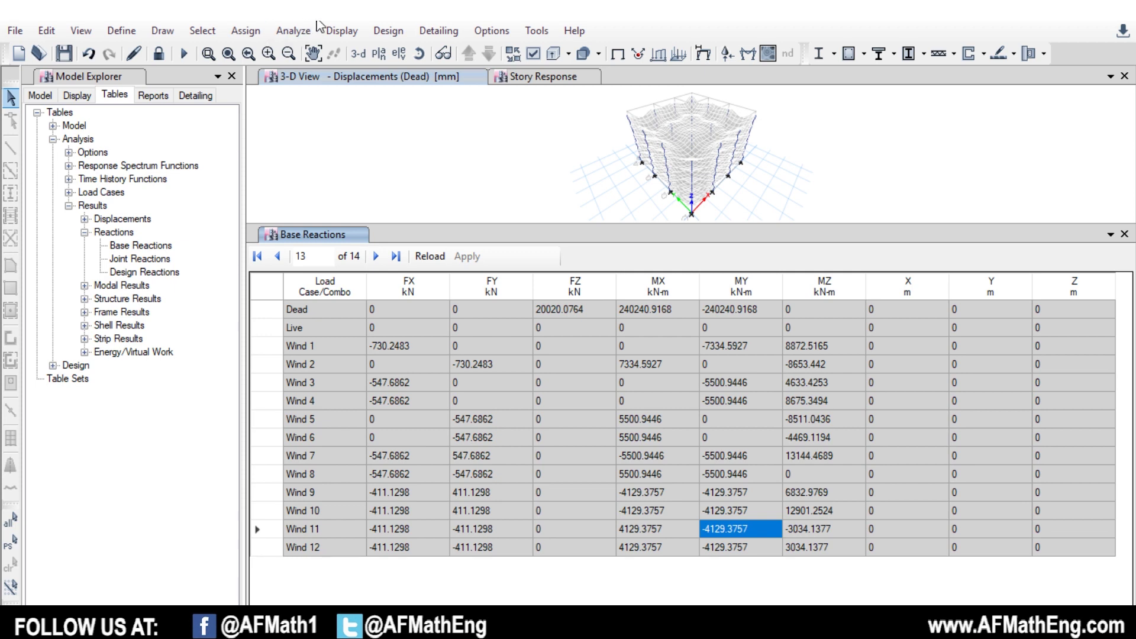
{"action": "left_click_drag", "start_coordinate": [411, 345], "coordinate": [826, 541]}
{"action": "left_click", "coordinate": [826, 541]}
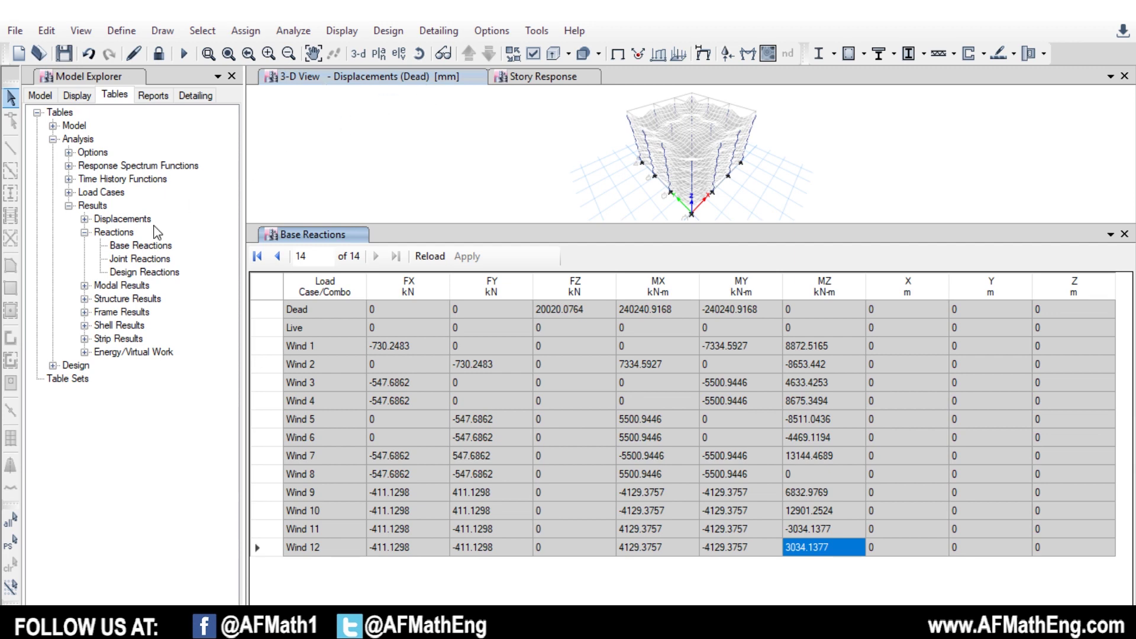
{"action": "left_click", "coordinate": [84, 285]}
Open the Modal Participating Mass Ratios table and review the periods of modes 1 to 10.
{"action": "double_click", "coordinate": [172, 313]}
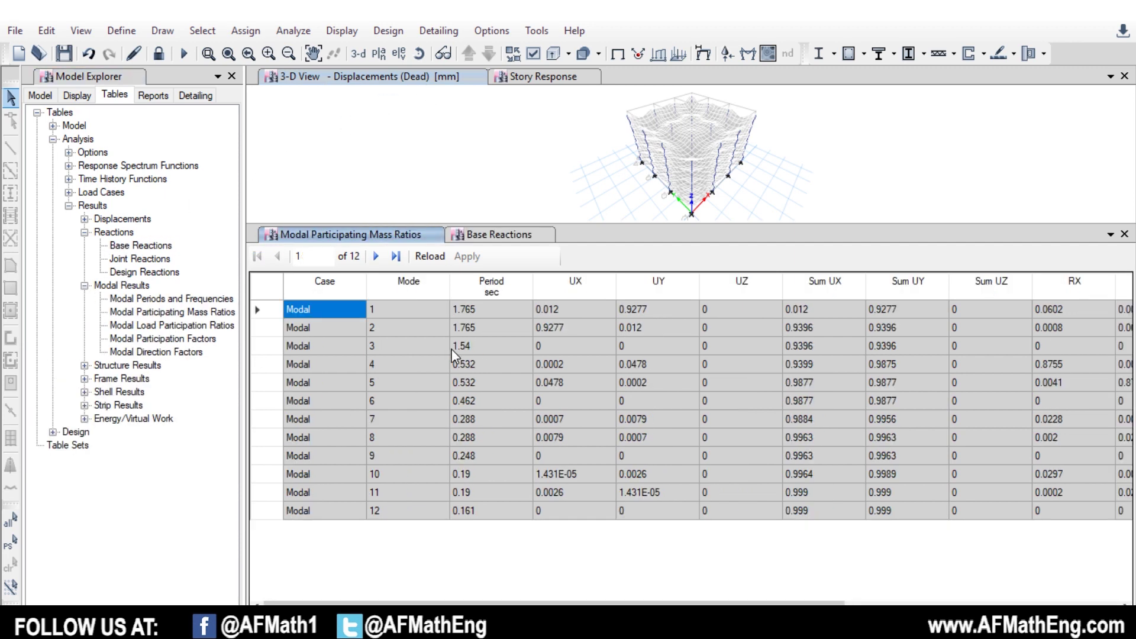
{"action": "left_click_drag", "start_coordinate": [504, 309], "coordinate": [503, 476]}
{"action": "left_click", "coordinate": [498, 310]}
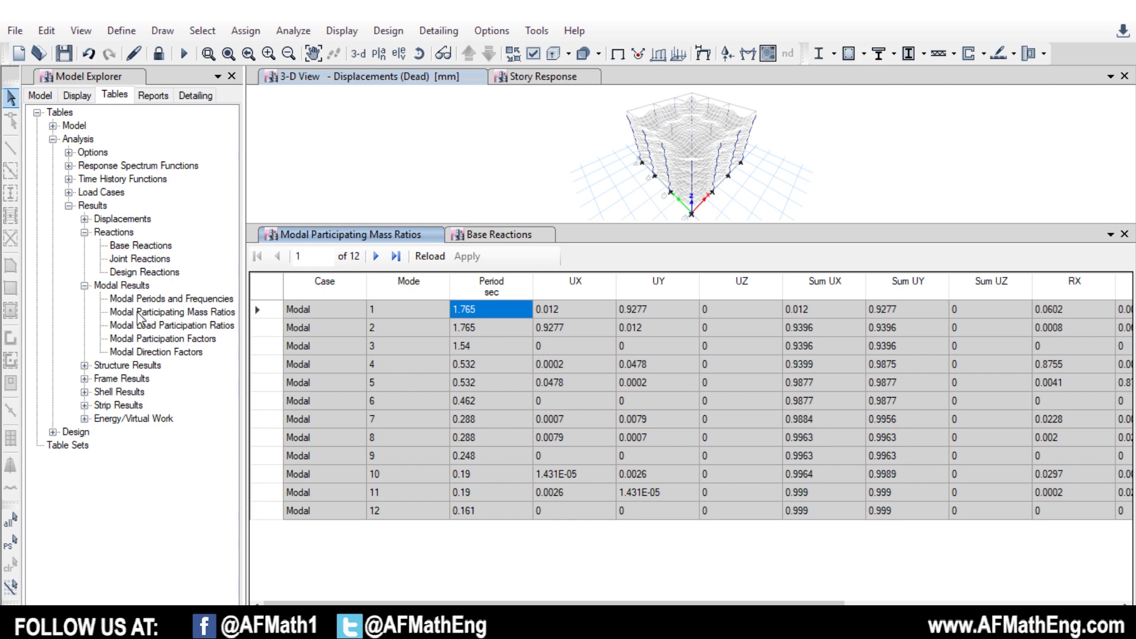
Expand the structure, frame, shell, strip, function and analysis options table groups, then close the modal table.
{"action": "left_click", "coordinate": [84, 365]}
{"action": "left_click", "coordinate": [85, 431]}
{"action": "left_click", "coordinate": [85, 472]}
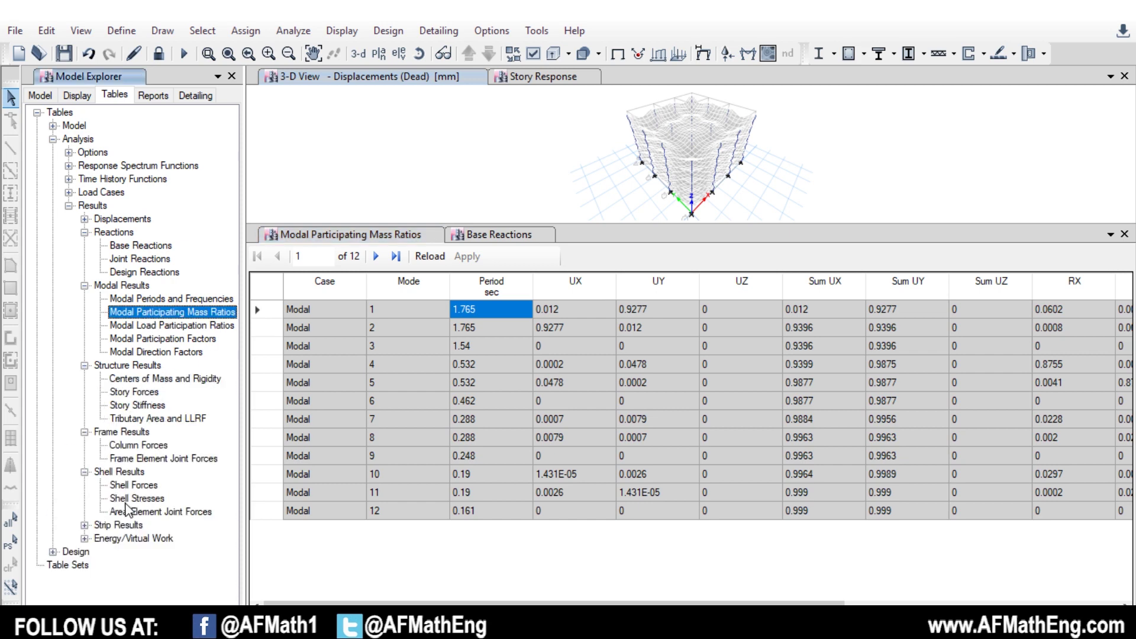
{"action": "left_click", "coordinate": [84, 526]}
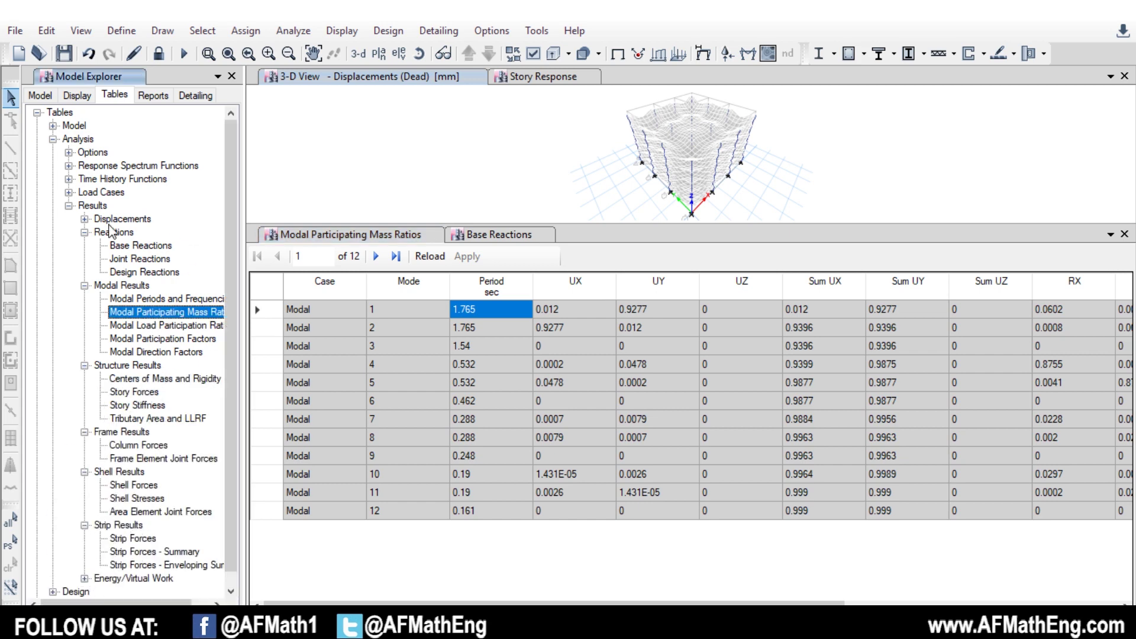
{"action": "left_click", "coordinate": [69, 191]}
{"action": "left_click", "coordinate": [69, 192]}
{"action": "left_click", "coordinate": [69, 179]}
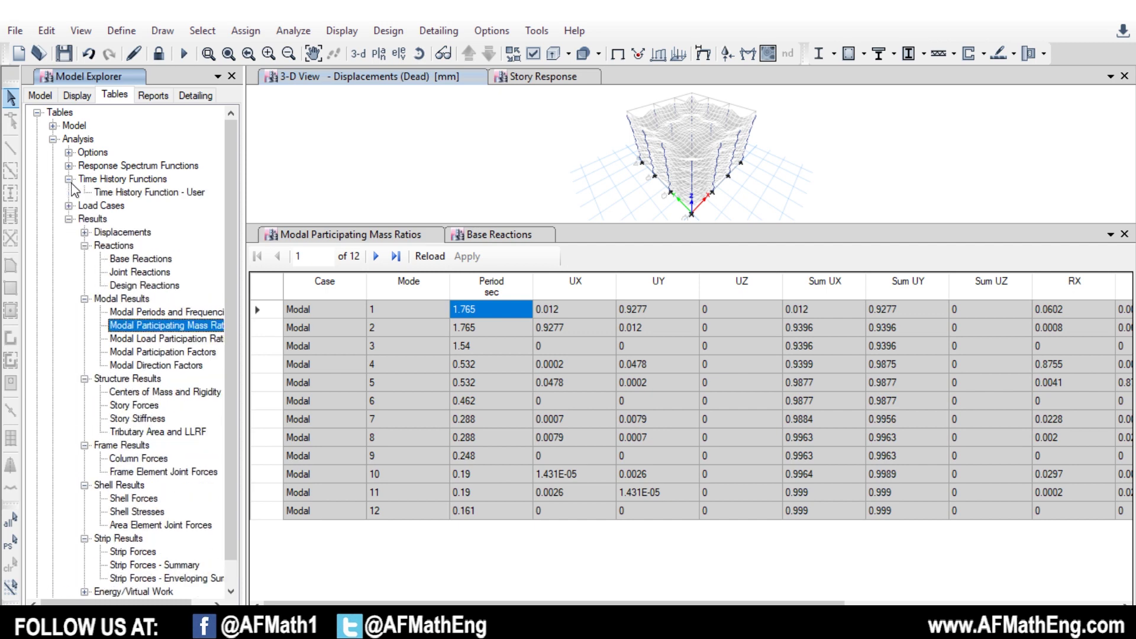
{"action": "left_click", "coordinate": [69, 166]}
{"action": "left_click", "coordinate": [69, 152]}
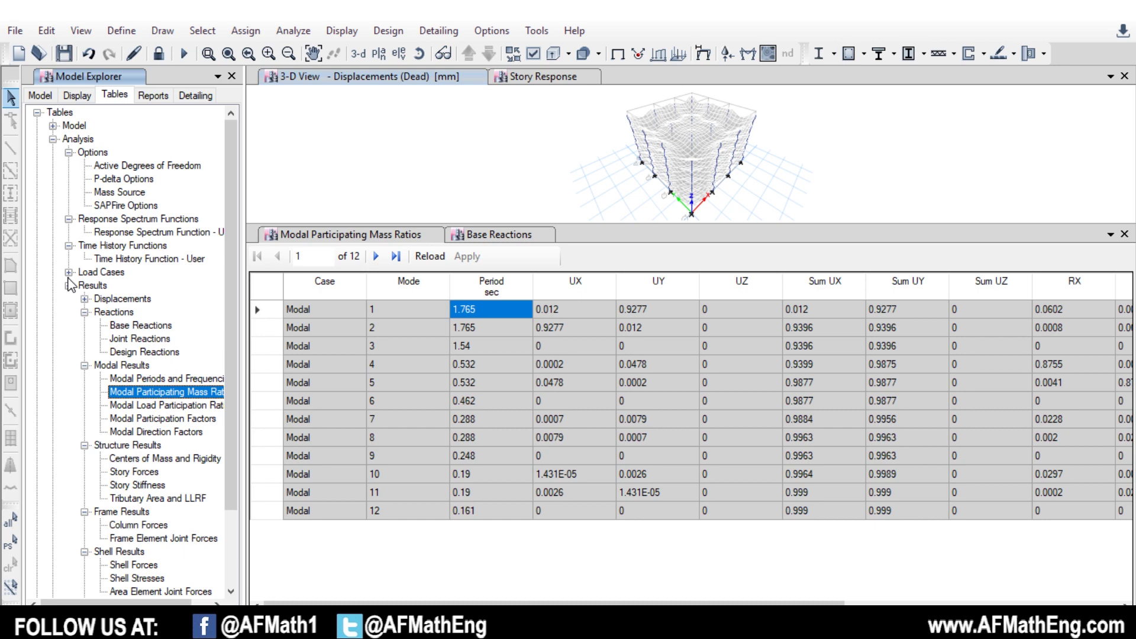
{"action": "left_click", "coordinate": [1124, 235]}
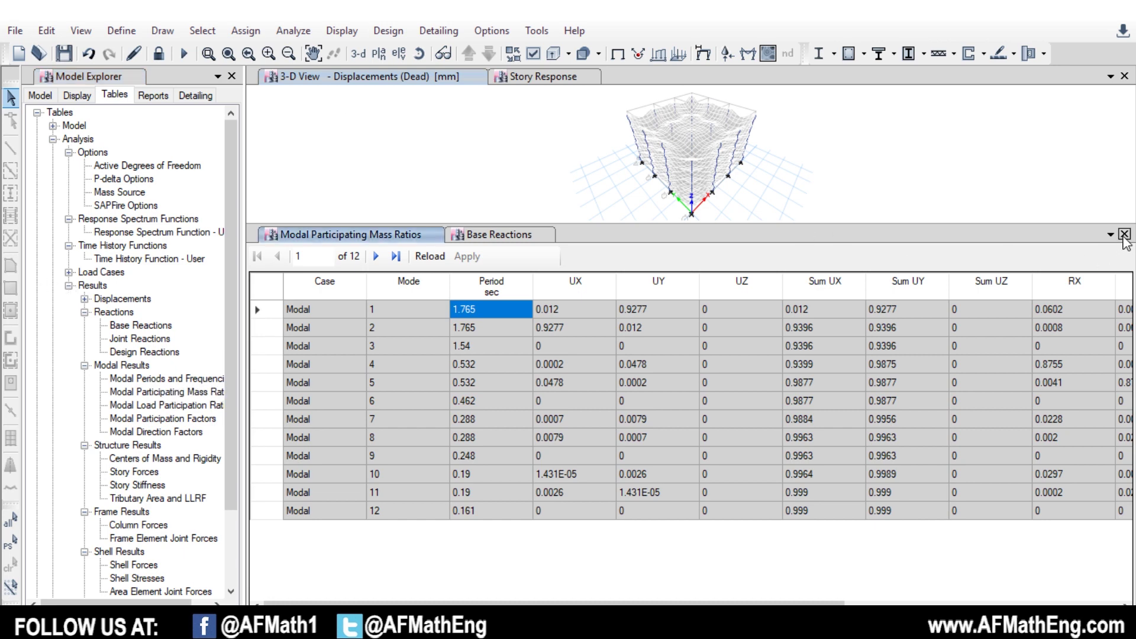
Close the Base Reactions table so the 3-D Dead-load displaced shape fills the window.
{"action": "left_click", "coordinate": [1125, 235]}
{"action": "mouse_move", "coordinate": [664, 208]}
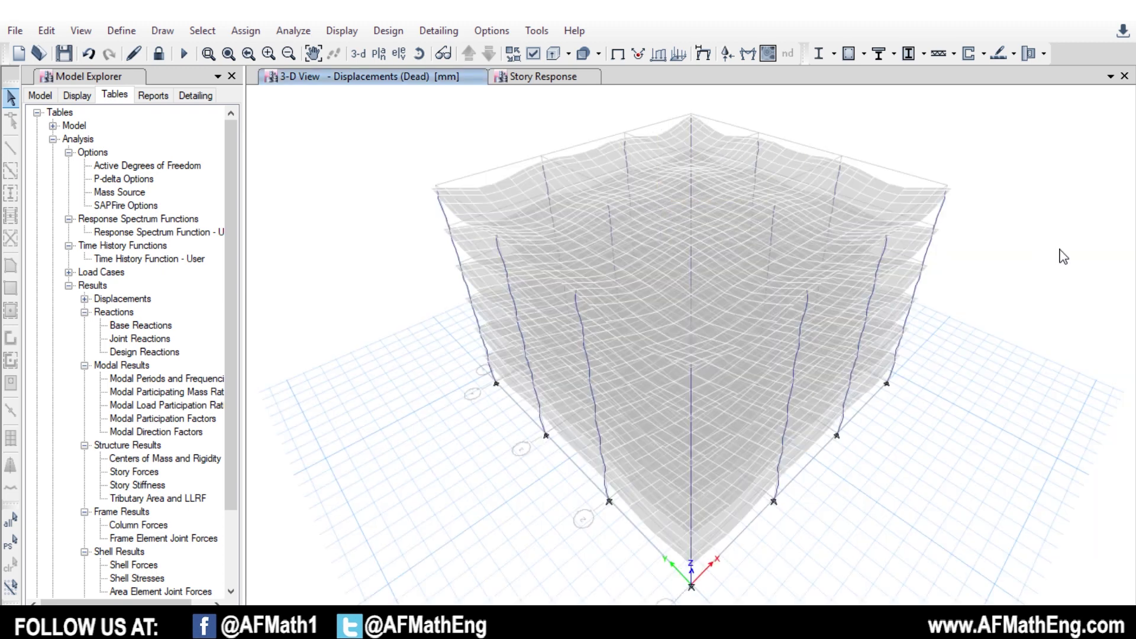
{"action": "mouse_move", "coordinate": [734, 302]}
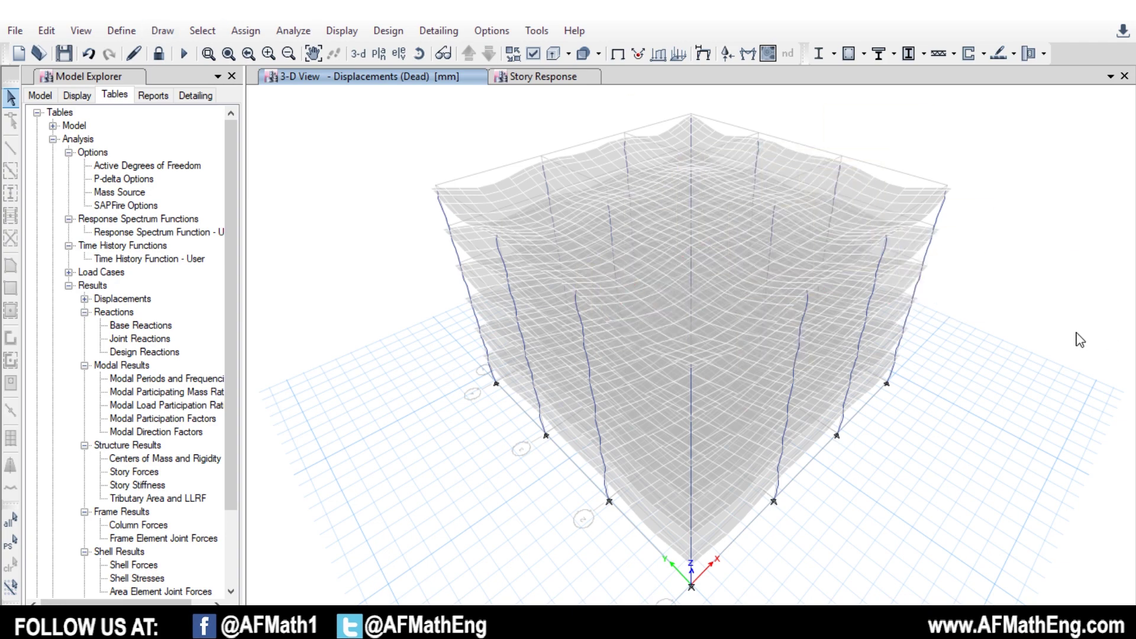